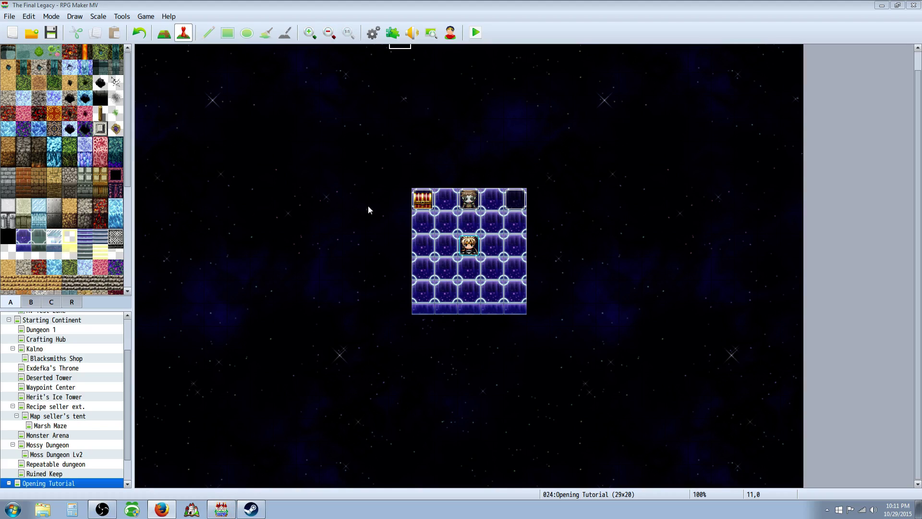
Open the Plugin Manager for The Final Legacy project.
{"action": "left_click", "coordinate": [392, 32]}
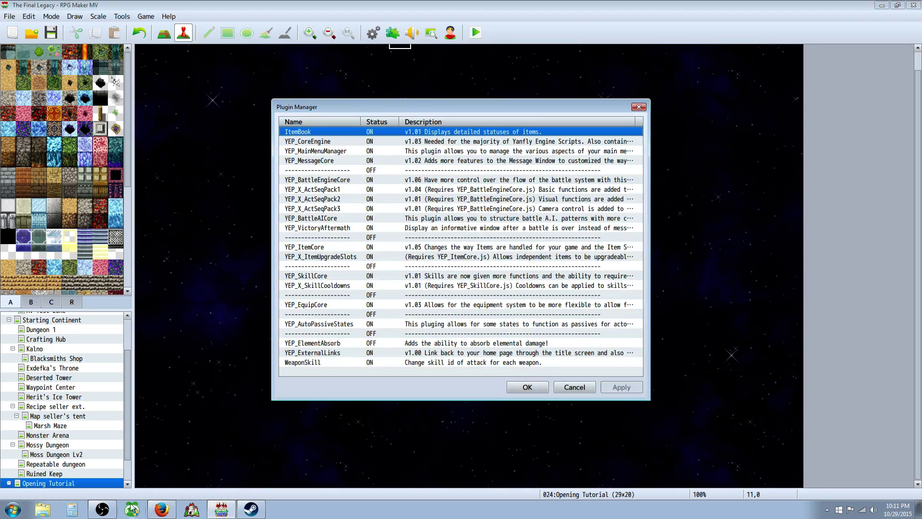
Open RPG Maker MV's Steam properties and show its Local Files section.
{"action": "left_click", "coordinate": [251, 510]}
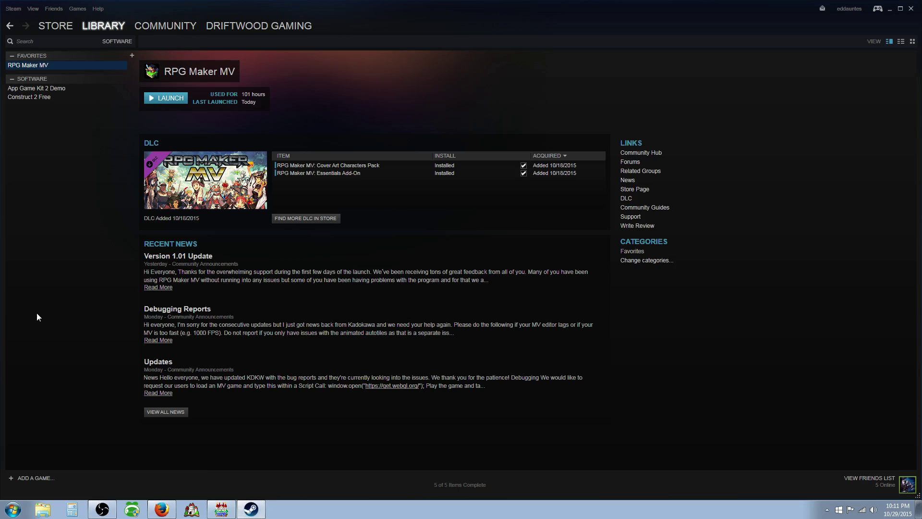
{"action": "right_click", "coordinate": [38, 65]}
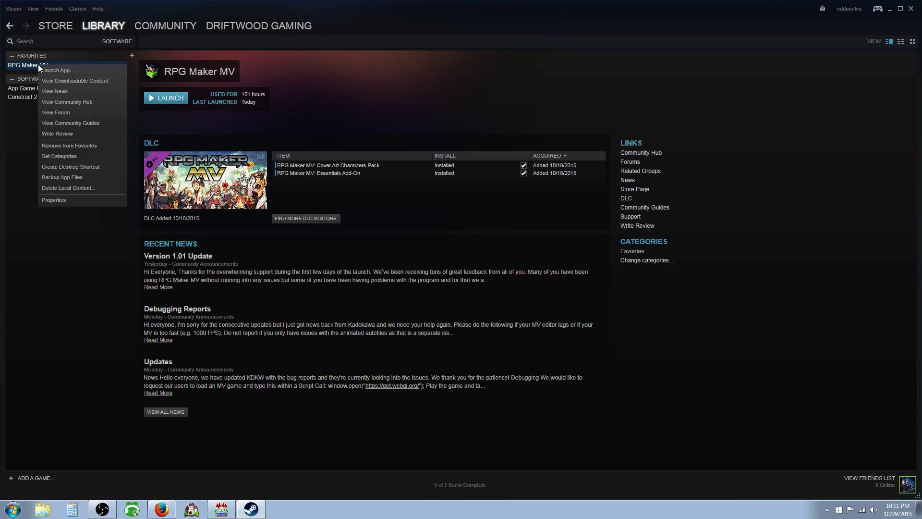
{"action": "left_click", "coordinate": [90, 31]}
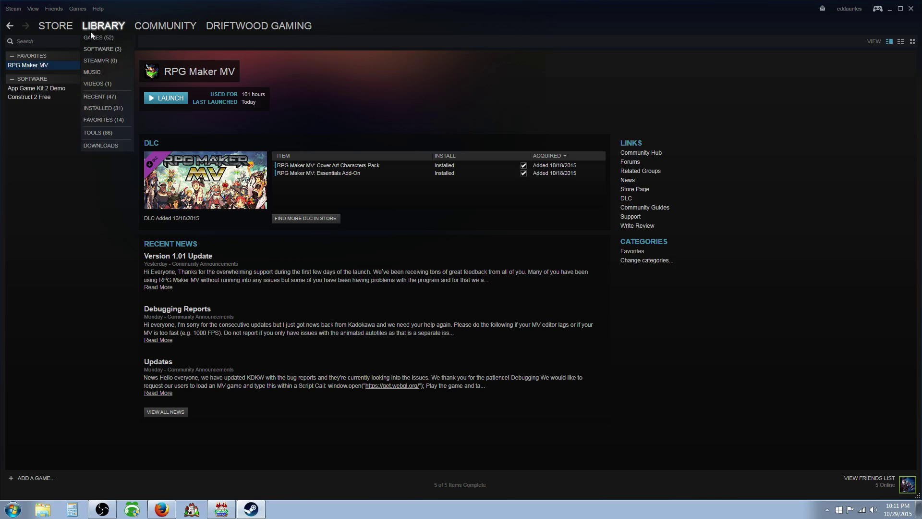
{"action": "right_click", "coordinate": [36, 67]}
{"action": "left_click", "coordinate": [68, 202]}
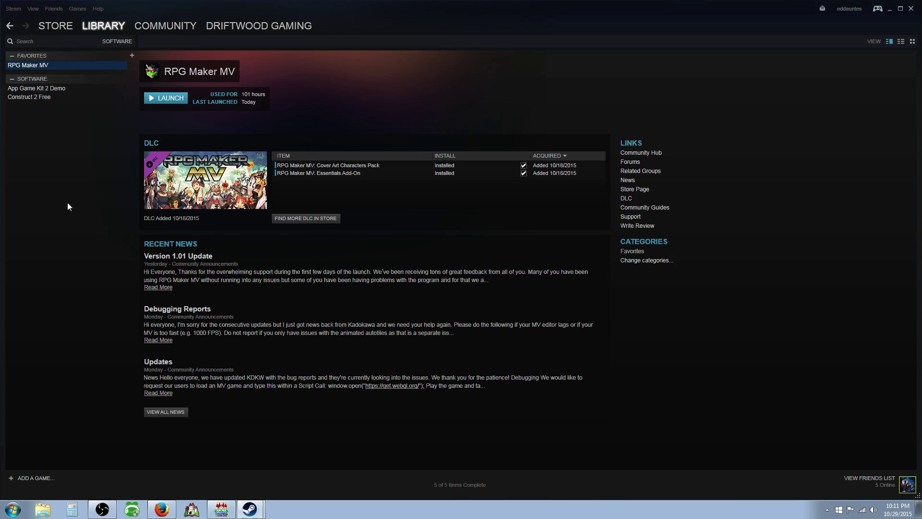
{"action": "left_click", "coordinate": [452, 125]}
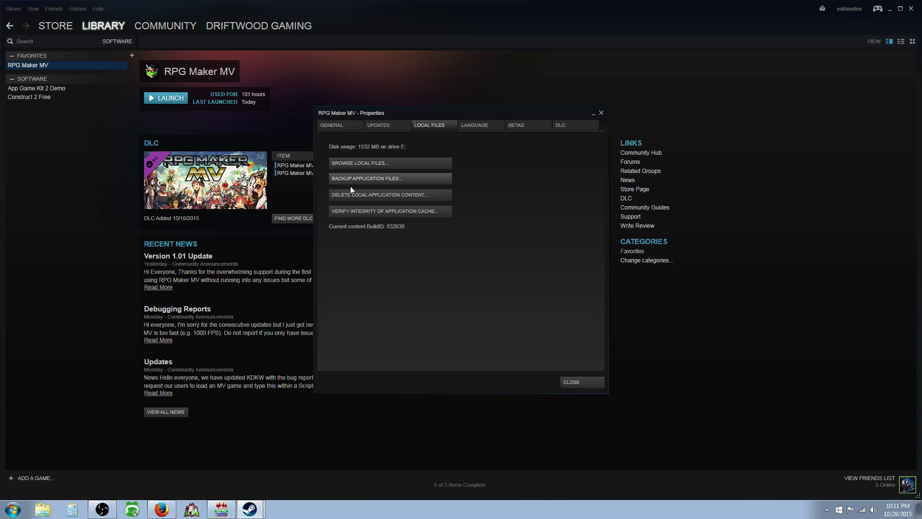
Open the install folder and browse into dlc and its BaseResource subfolder.
{"action": "left_click", "coordinate": [372, 162]}
{"action": "left_click", "coordinate": [563, 178]}
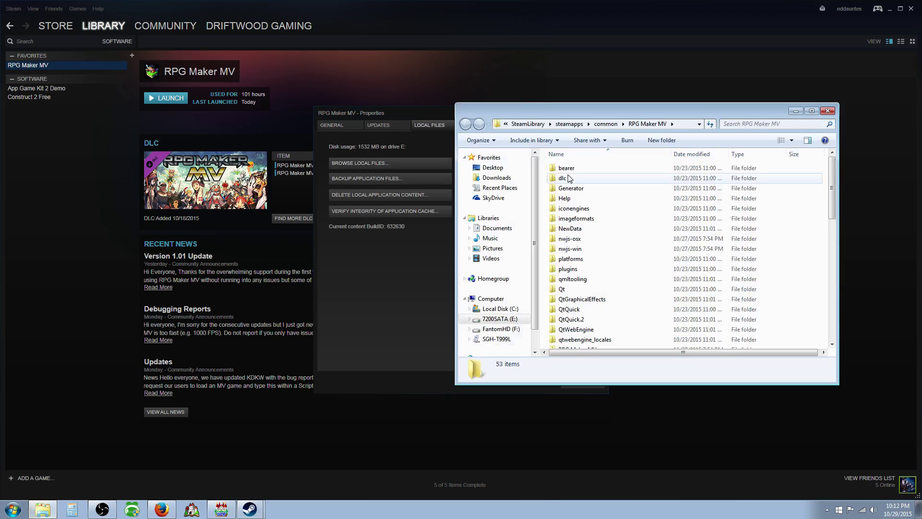
{"action": "double_click", "coordinate": [562, 181]}
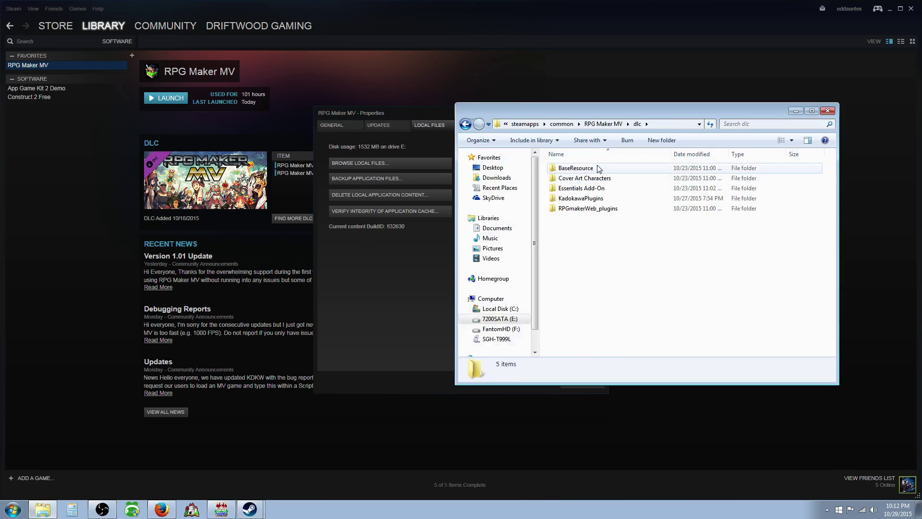
{"action": "double_click", "coordinate": [587, 172]}
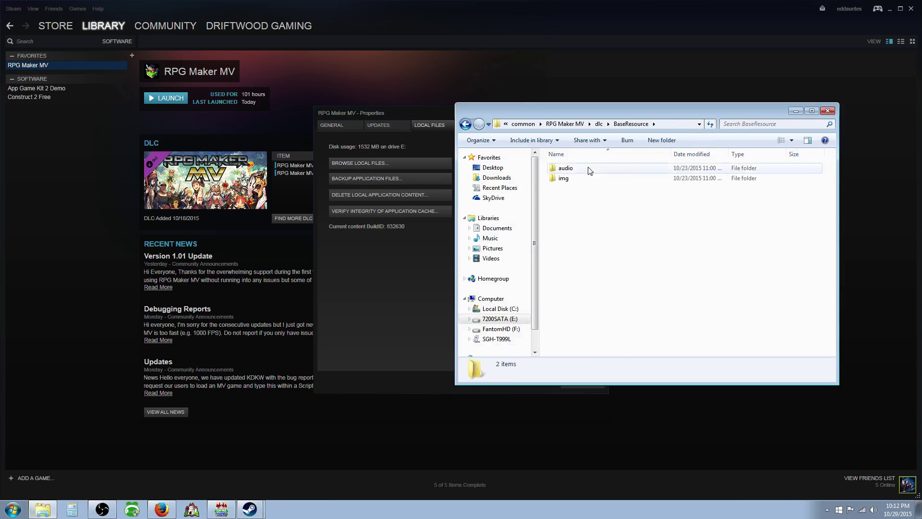
{"action": "left_click", "coordinate": [599, 124]}
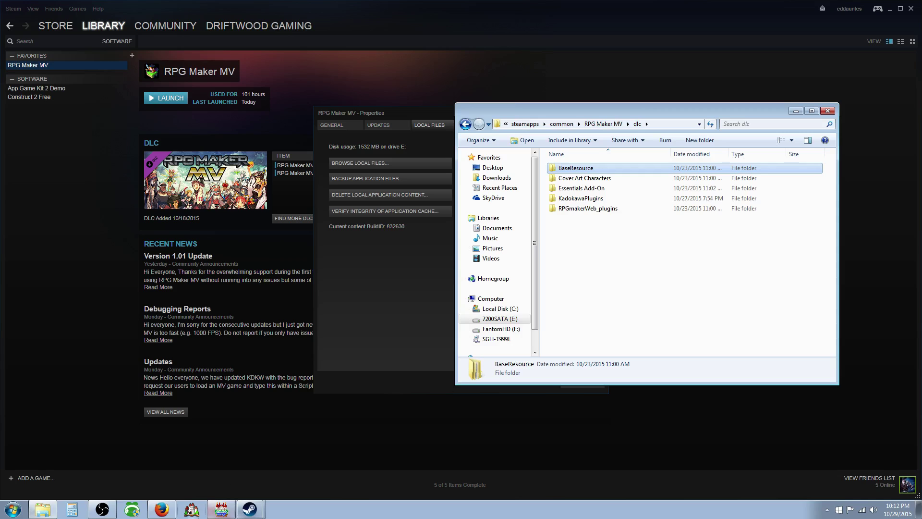
Check the WeaponSkill entry in Plugin Manager, then look inside dlc's Essentials Add-On folder.
{"action": "left_click", "coordinate": [221, 509]}
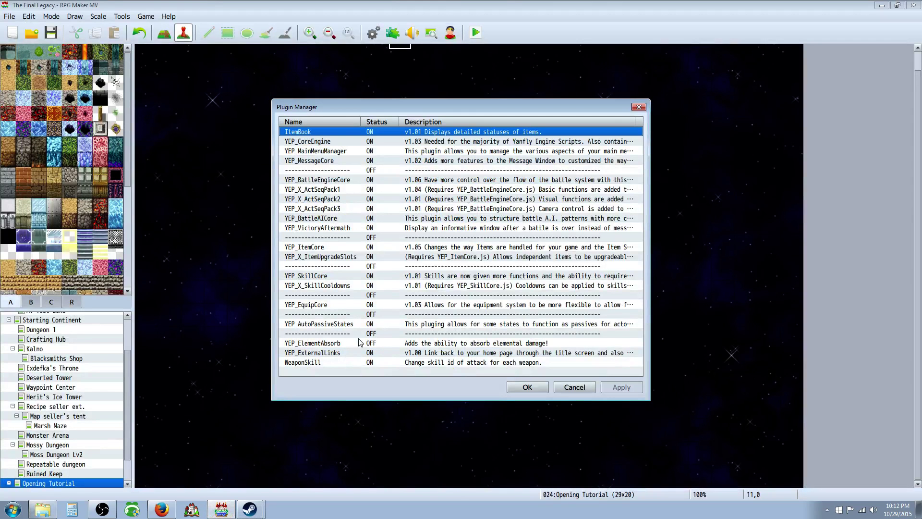
{"action": "left_click", "coordinate": [325, 363]}
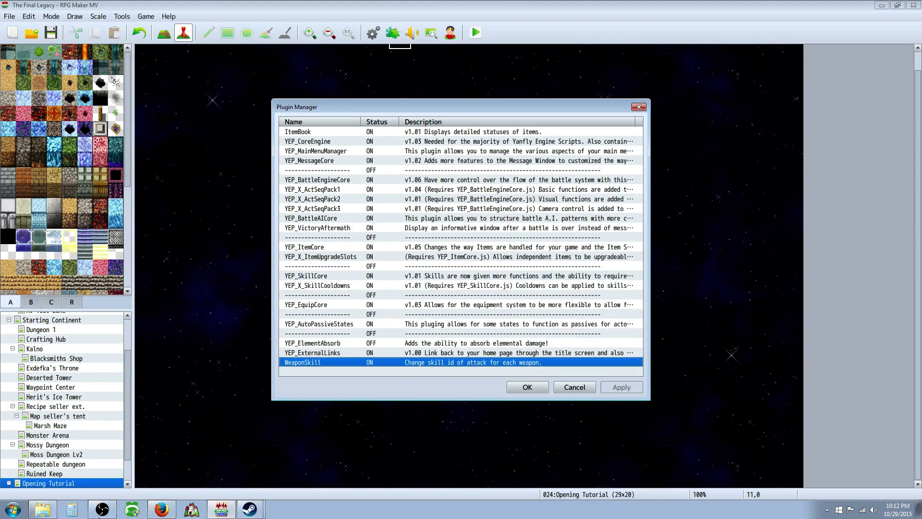
{"action": "left_click", "coordinate": [42, 509]}
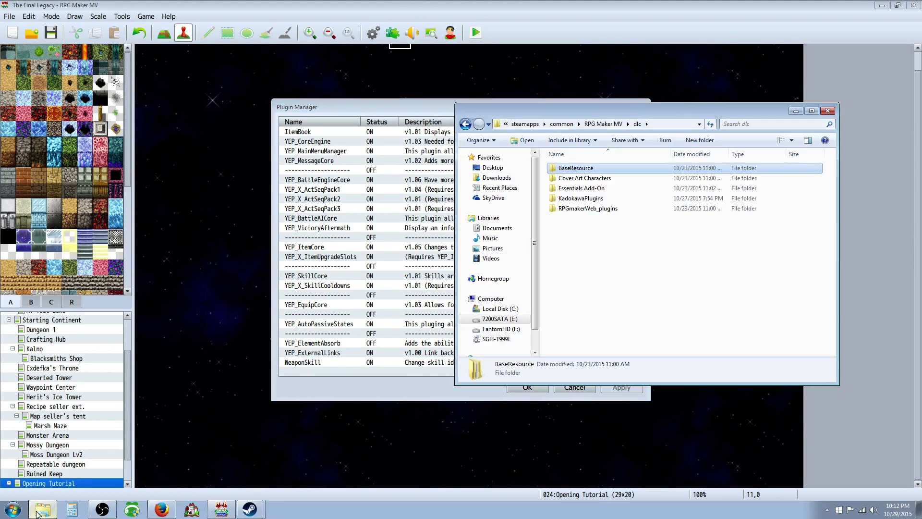
{"action": "double_click", "coordinate": [595, 189]}
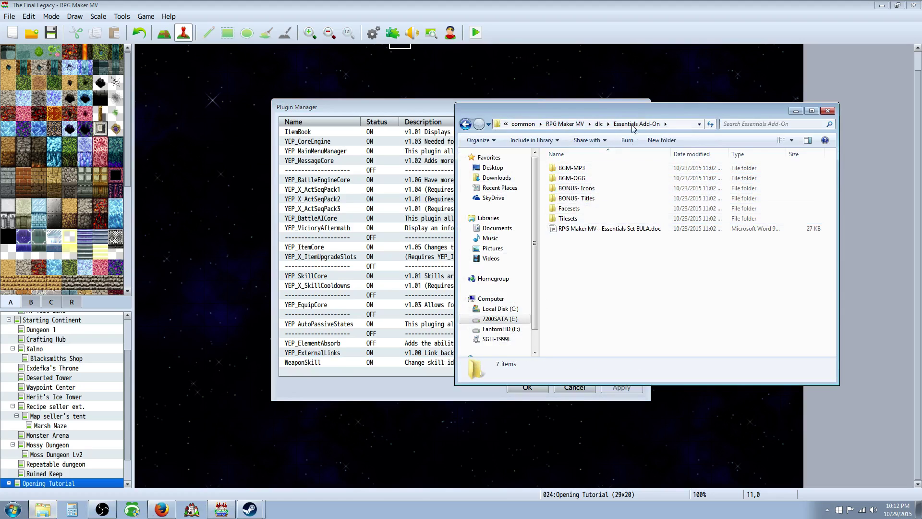
{"action": "key", "text": "BackSpace"}
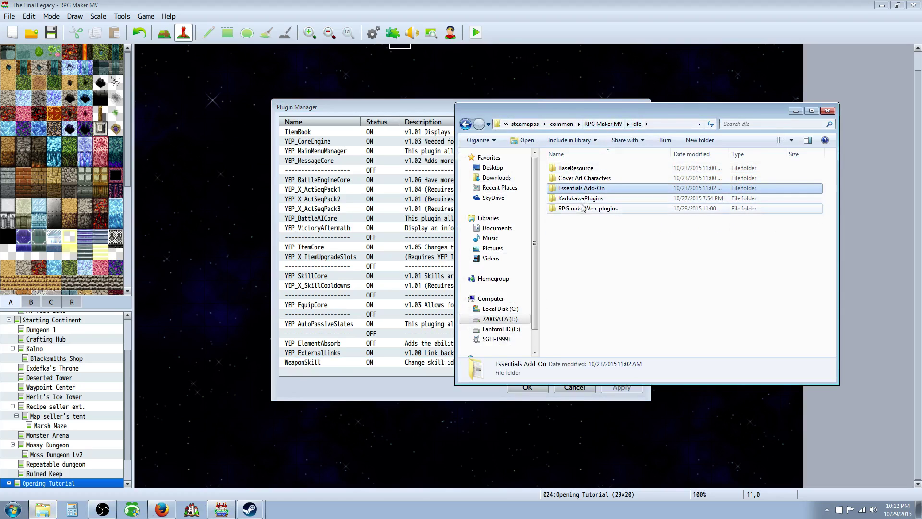
Open KadokawaPlugins and bring up file actions for WeaponSkill.js.
{"action": "double_click", "coordinate": [584, 198]}
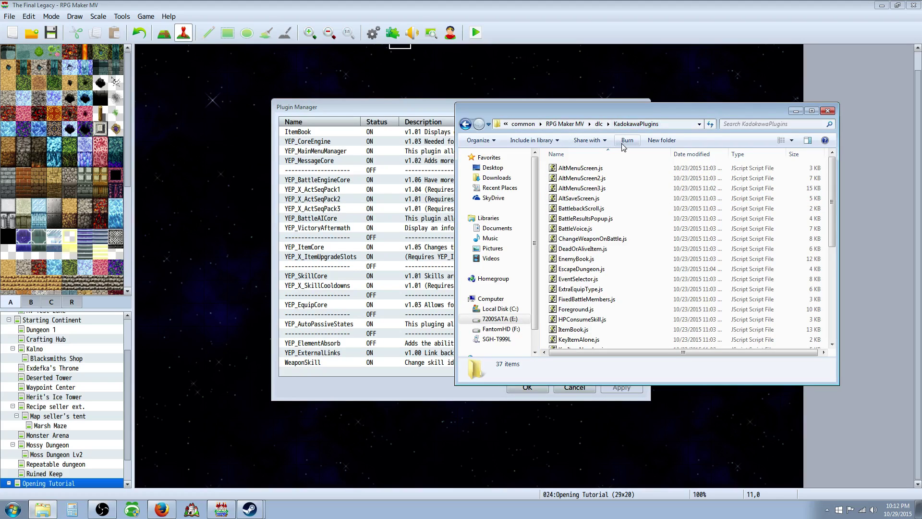
{"action": "left_click", "coordinate": [583, 280]}
{"action": "scroll", "coordinate": [584, 284], "scroll_direction": "down", "scroll_amount": 6}
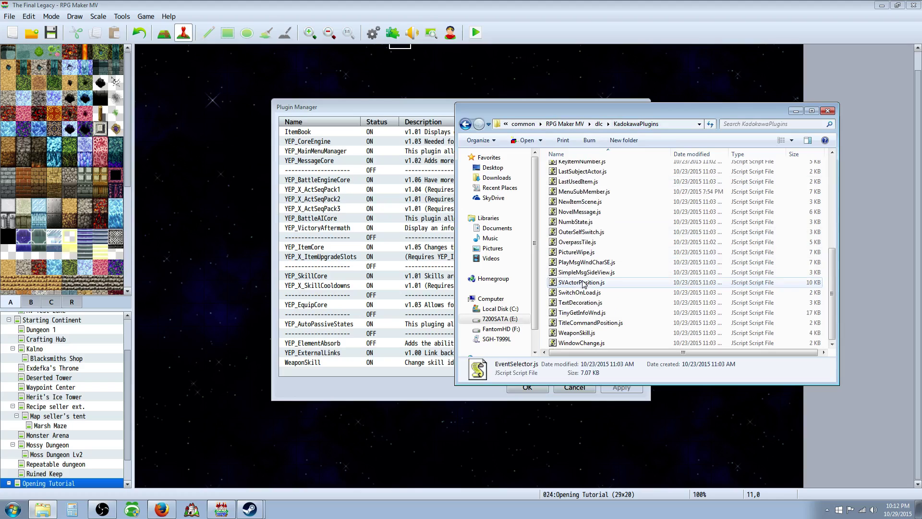
{"action": "left_click", "coordinate": [587, 333]}
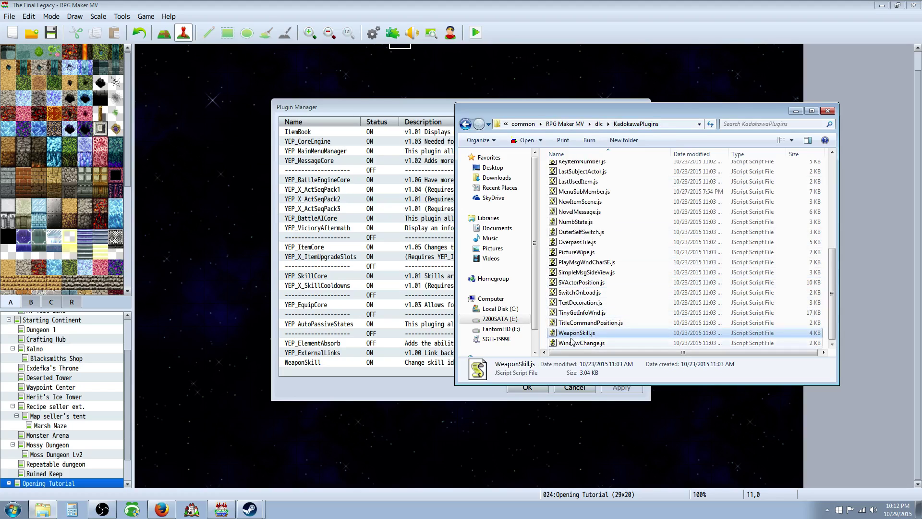
{"action": "right_click", "coordinate": [576, 336]}
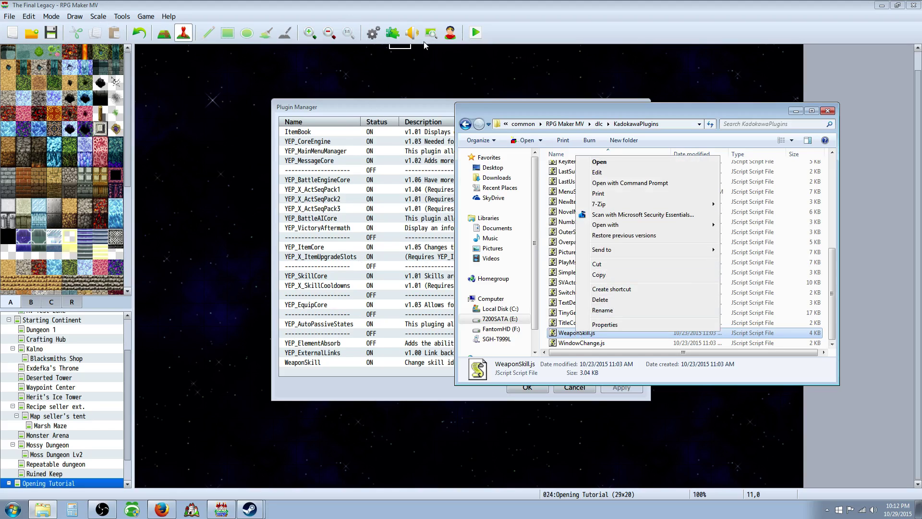
Close Plugin Manager with OK and open the project folder from the Game menu.
{"action": "left_click", "coordinate": [336, 362]}
{"action": "left_click", "coordinate": [527, 387]}
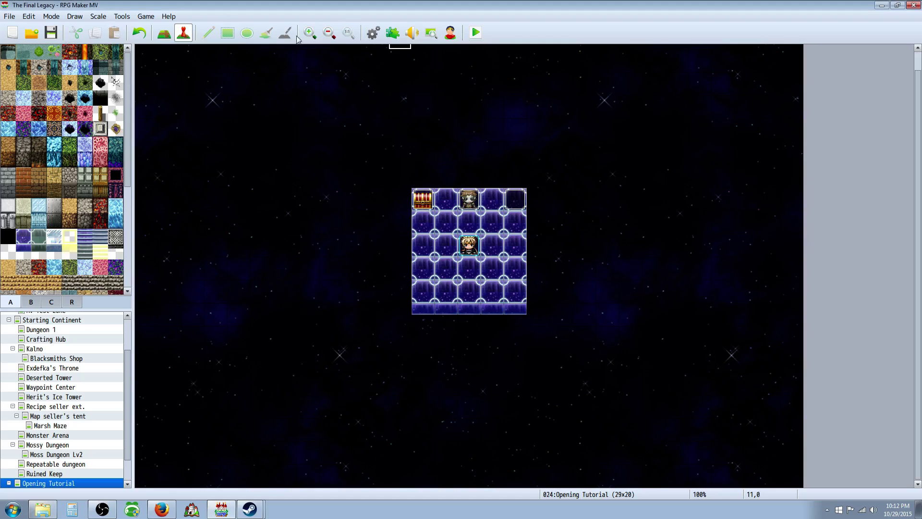
{"action": "left_click", "coordinate": [142, 20]}
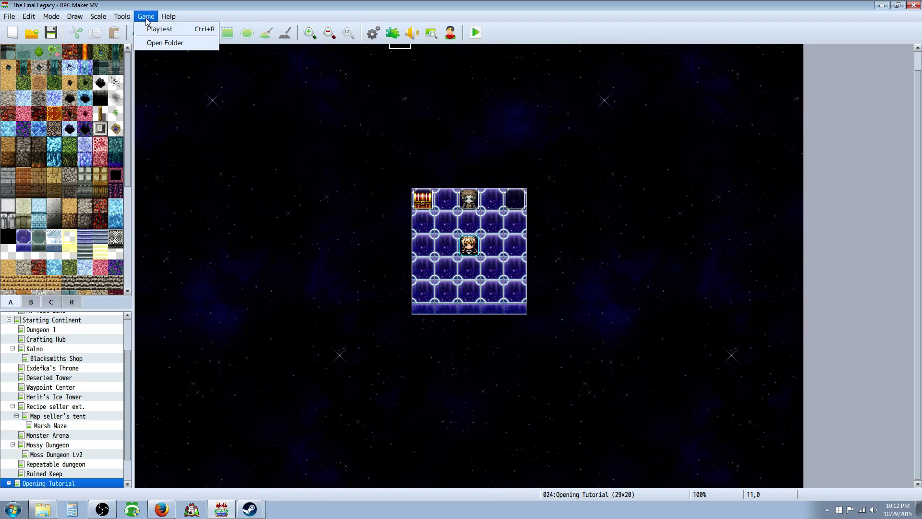
{"action": "left_click", "coordinate": [156, 45]}
Navigate into the project's js\plugins folder, then return to the map editor.
{"action": "left_click", "coordinate": [685, 136]}
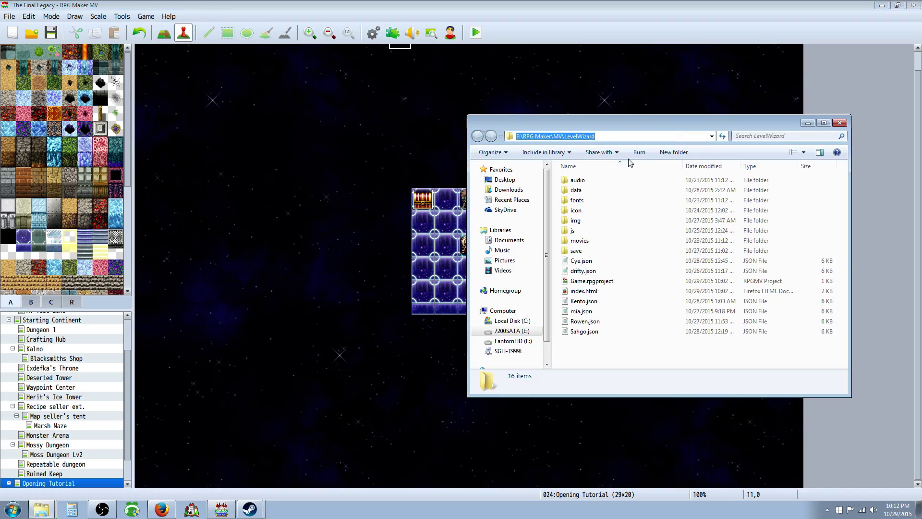
{"action": "double_click", "coordinate": [583, 233]}
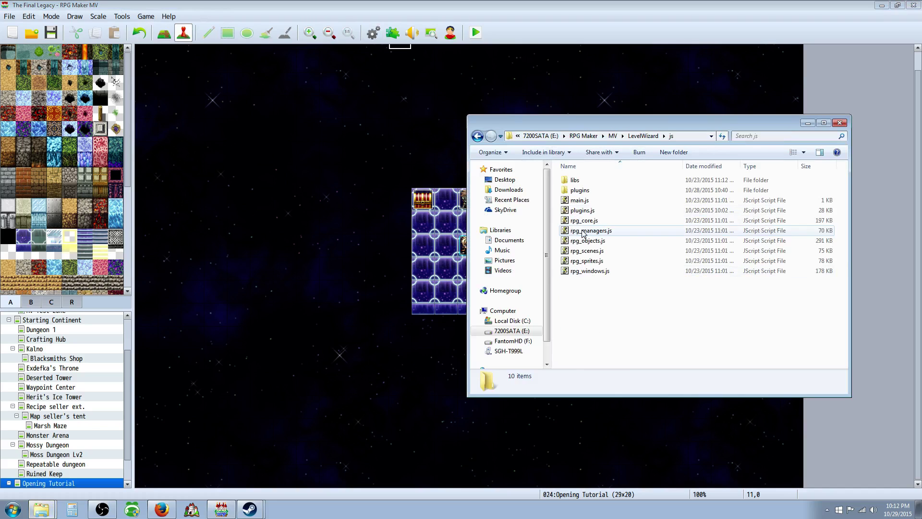
{"action": "double_click", "coordinate": [580, 190]}
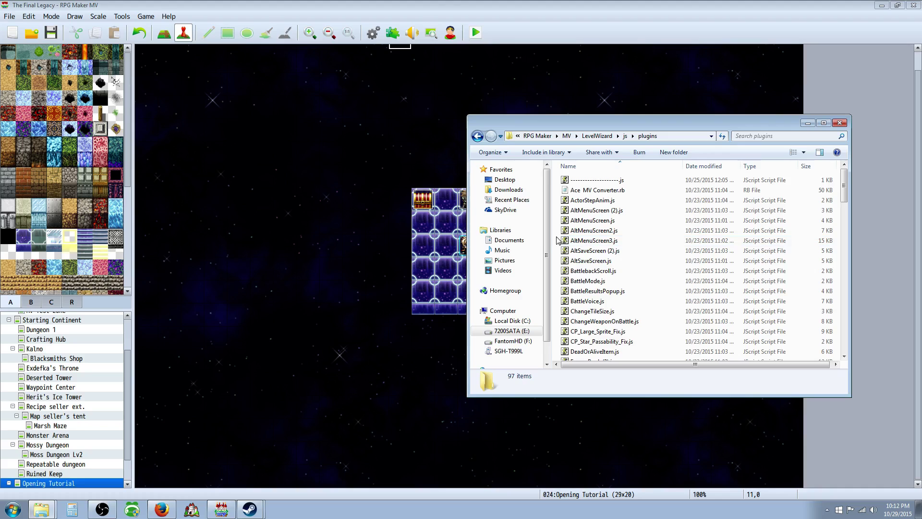
{"action": "left_click", "coordinate": [459, 5]}
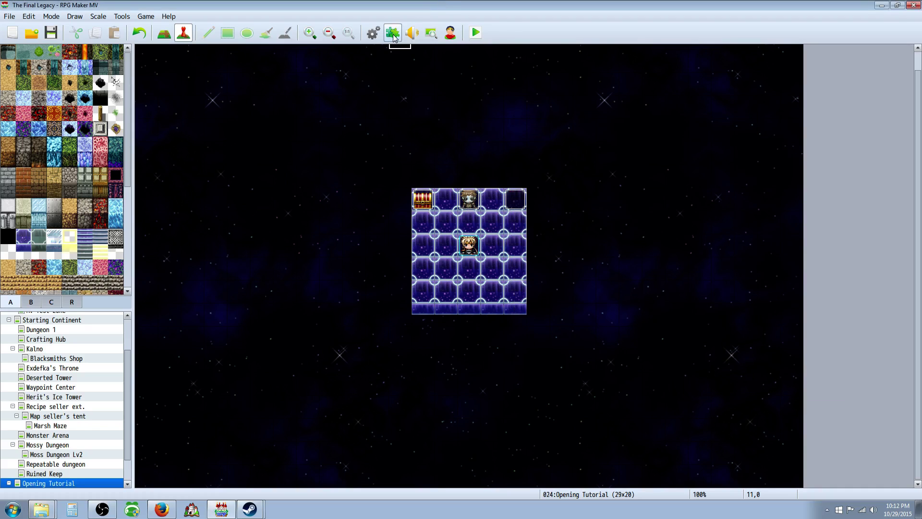
Reopen Plugin Manager, browse the plugin name list for a new entry, then cancel it.
{"action": "left_click", "coordinate": [393, 34]}
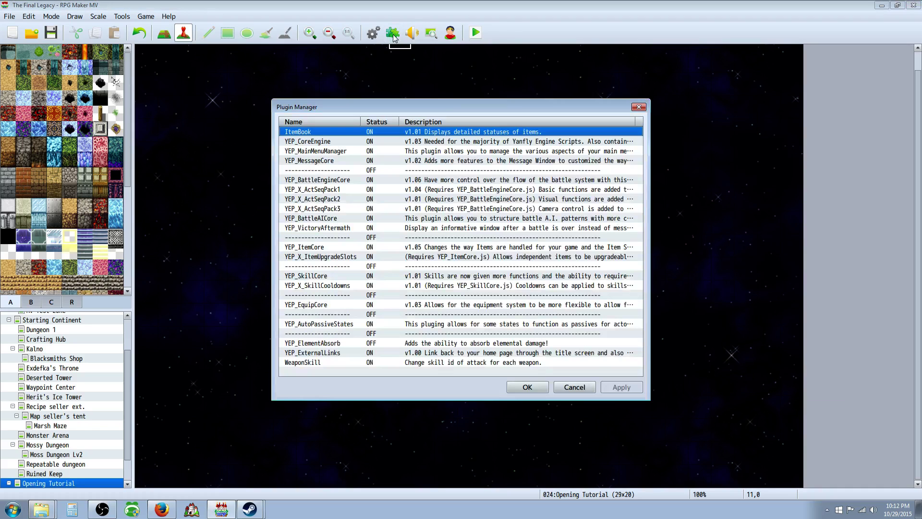
{"action": "double_click", "coordinate": [315, 371]}
{"action": "left_click", "coordinate": [428, 179]}
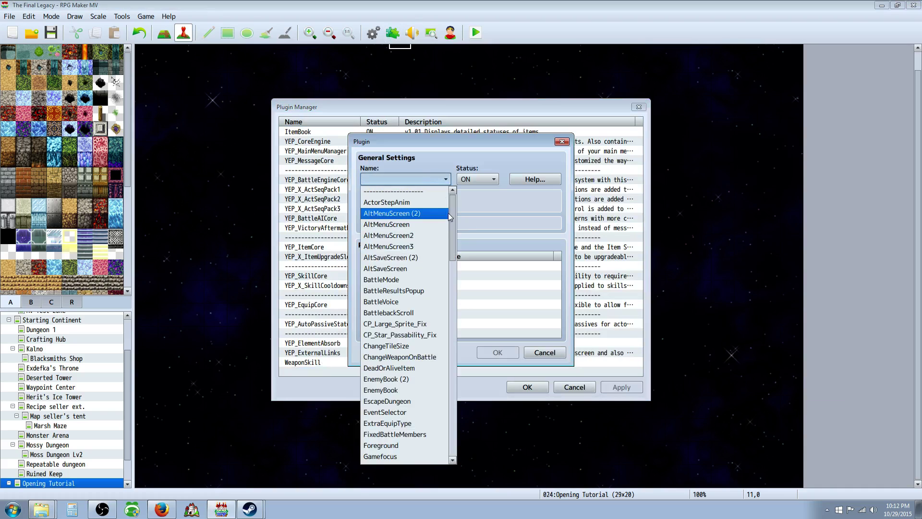
{"action": "left_click_drag", "start_coordinate": [449, 213], "coordinate": [453, 324]}
{"action": "scroll", "coordinate": [413, 252], "scroll_direction": "up", "scroll_amount": 1}
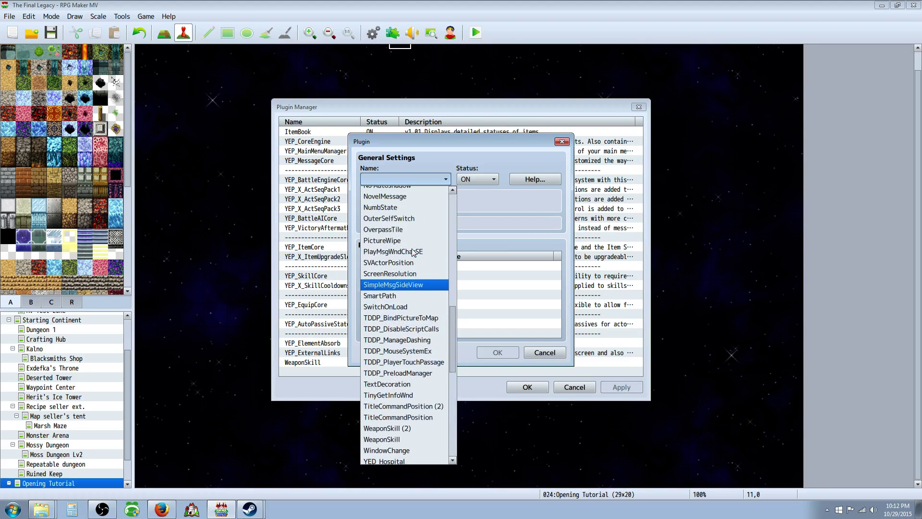
{"action": "scroll", "coordinate": [411, 249], "scroll_direction": "up", "scroll_amount": 4}
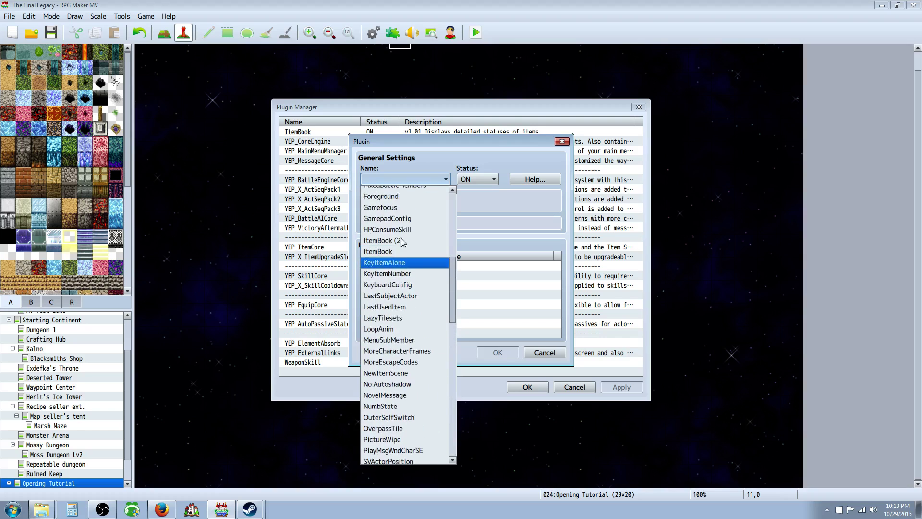
{"action": "scroll", "coordinate": [403, 242], "scroll_direction": "down", "scroll_amount": 5}
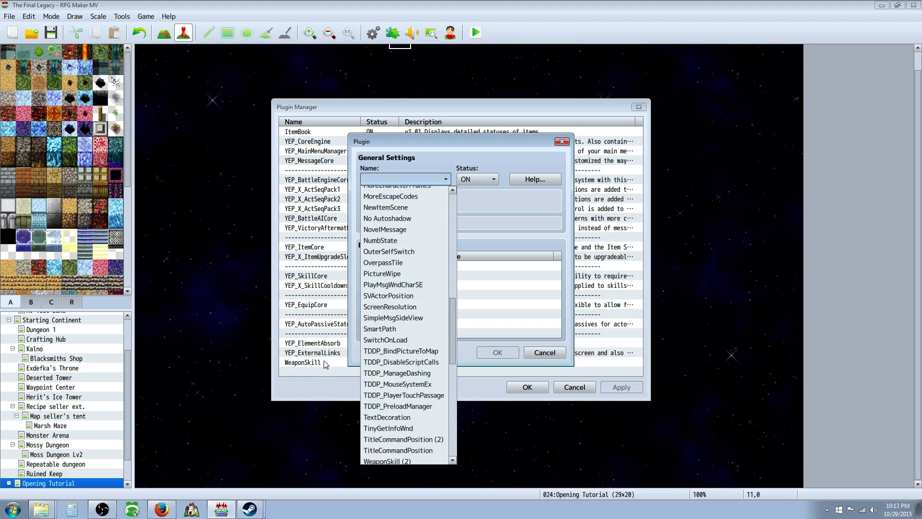
{"action": "scroll", "coordinate": [403, 407], "scroll_direction": "down", "scroll_amount": 1}
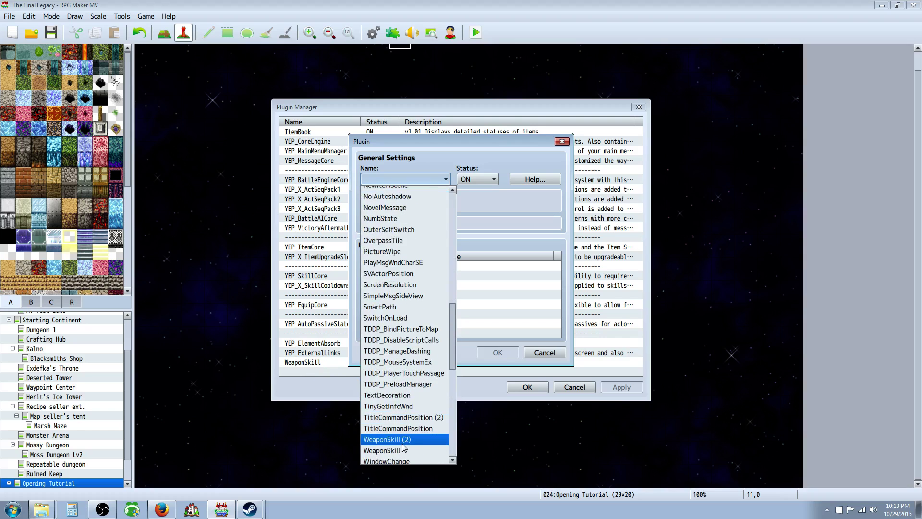
{"action": "left_click", "coordinate": [305, 370]}
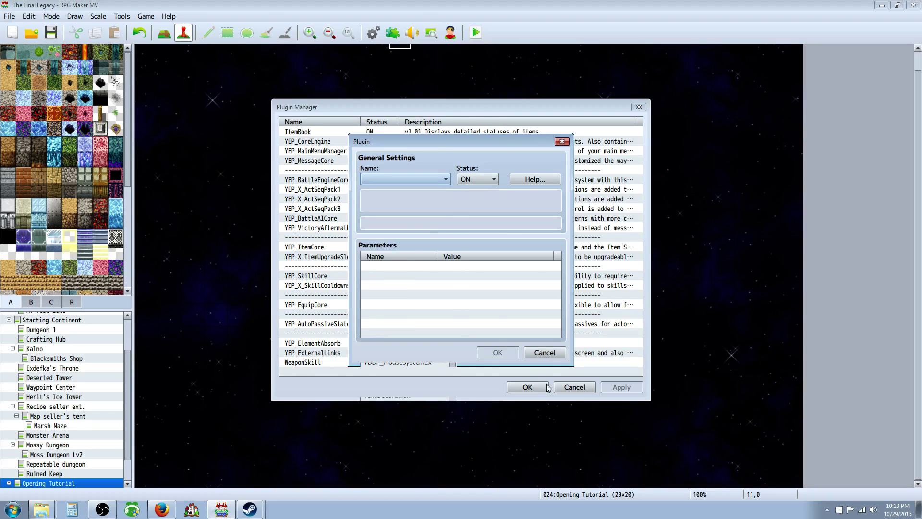
{"action": "left_click", "coordinate": [545, 352]}
Read WeaponSkill's help on the skill_id weapon note tag, then confirm and close Plugin Manager.
{"action": "double_click", "coordinate": [349, 364]}
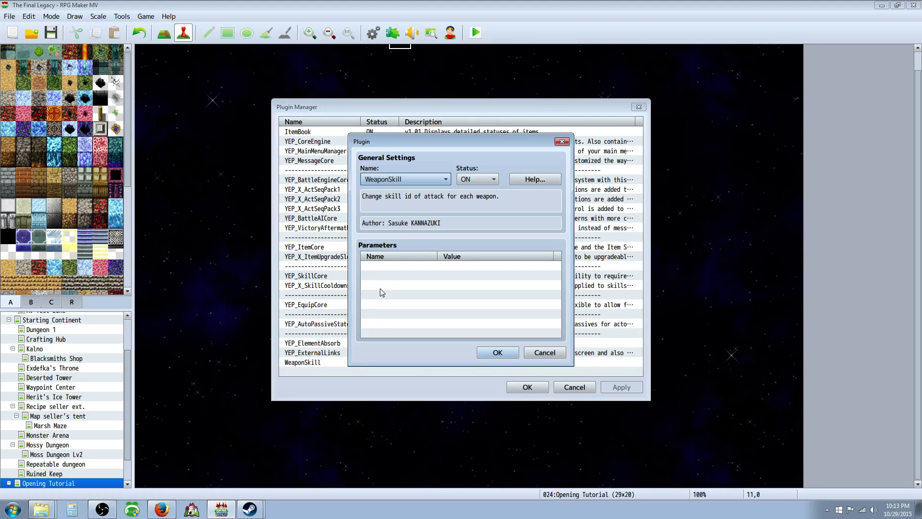
{"action": "left_click", "coordinate": [534, 180]}
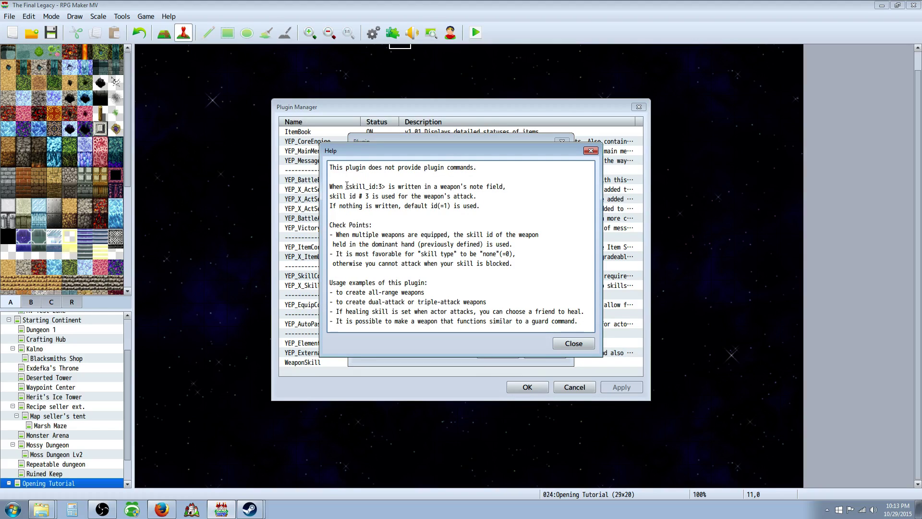
{"action": "left_click_drag", "start_coordinate": [347, 186], "coordinate": [383, 186]}
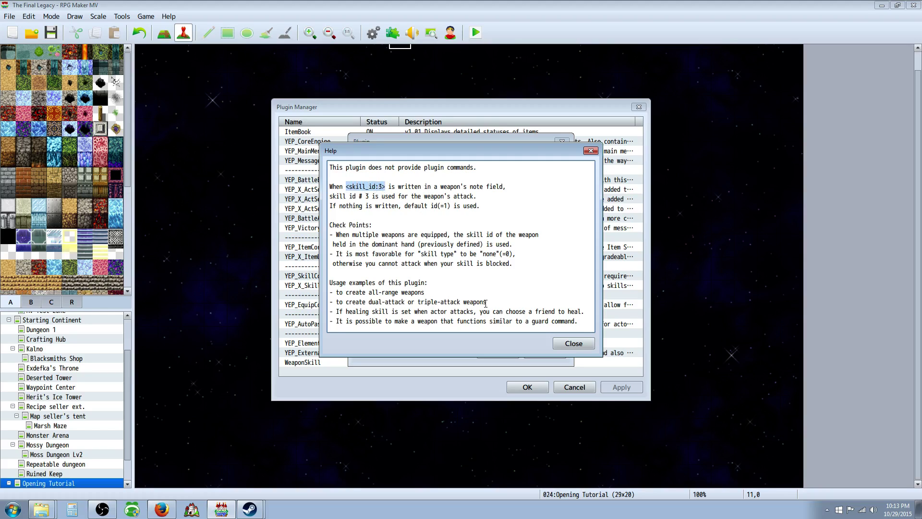
{"action": "left_click", "coordinate": [574, 343]}
{"action": "left_click", "coordinate": [503, 356]}
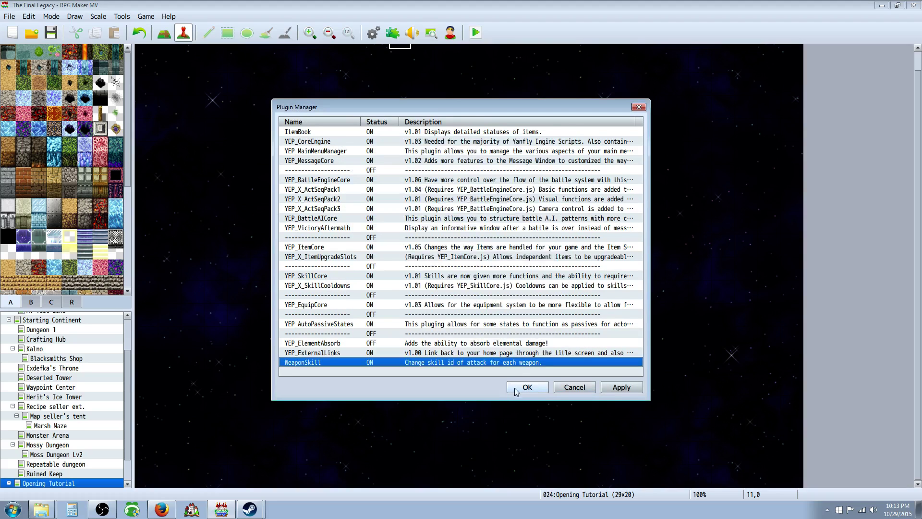
{"action": "left_click", "coordinate": [520, 388]}
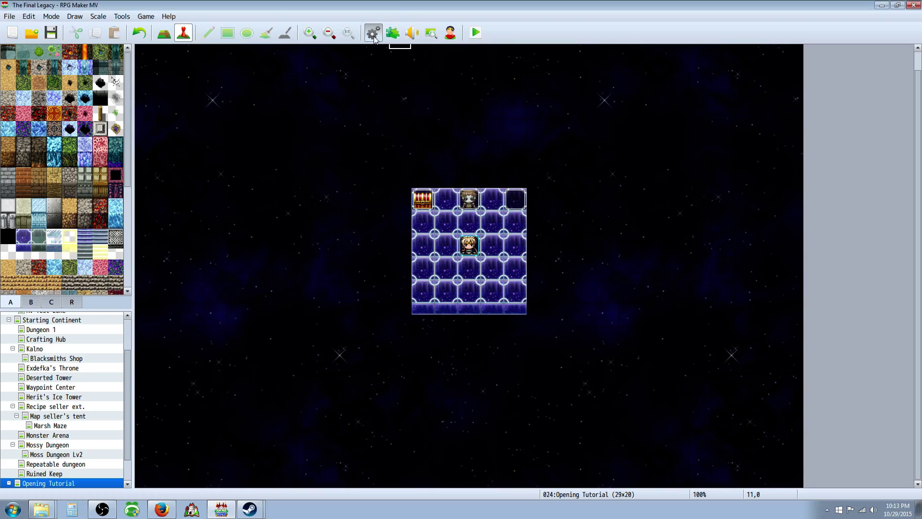
Open the Database with F9 and inspect skill 0174 Cursed weapon attack1's name and description.
{"action": "key", "text": "F9"}
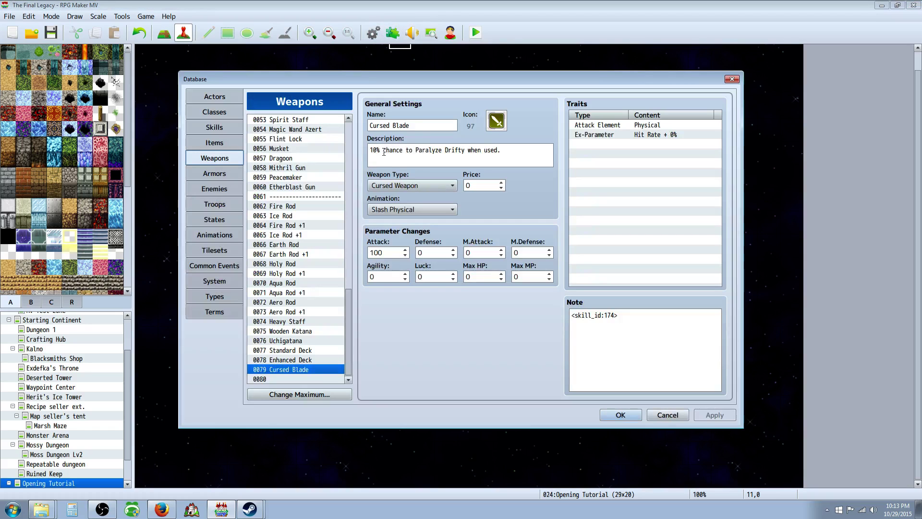
{"action": "left_click", "coordinate": [221, 128]}
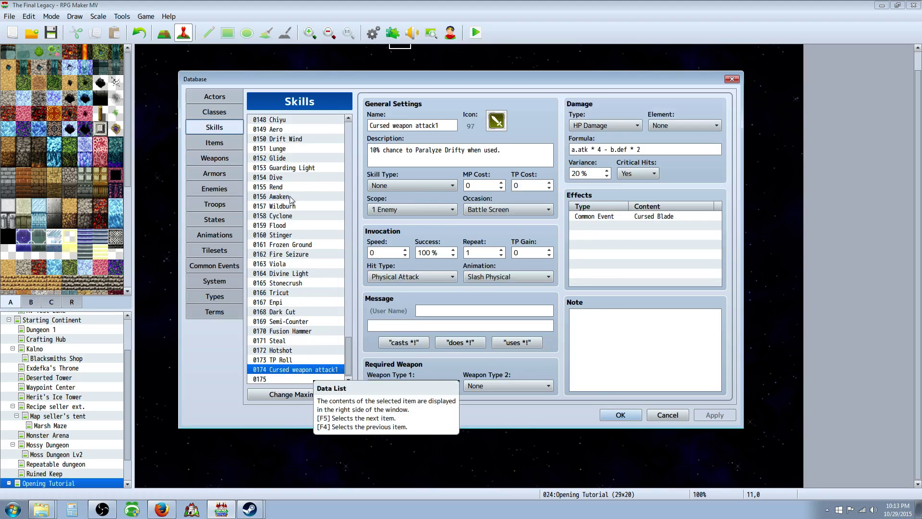
{"action": "triple_click", "coordinate": [391, 125]}
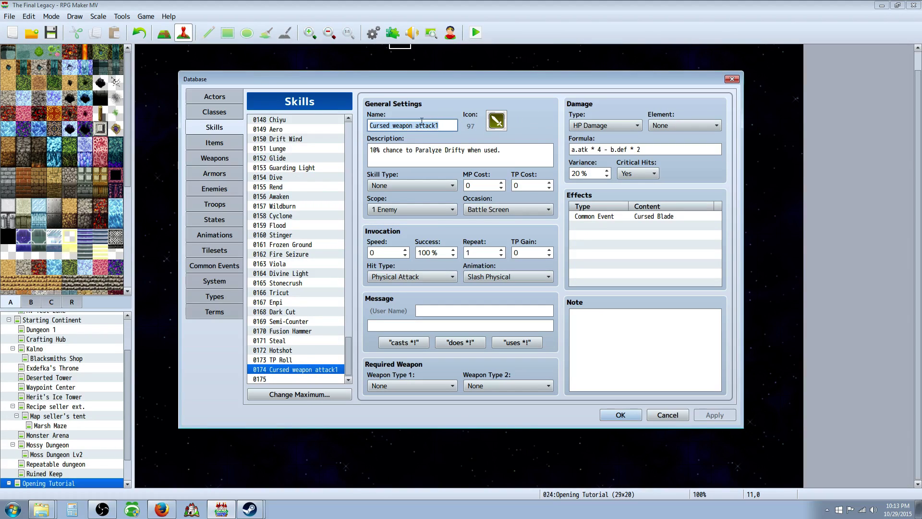
{"action": "triple_click", "coordinate": [383, 154]}
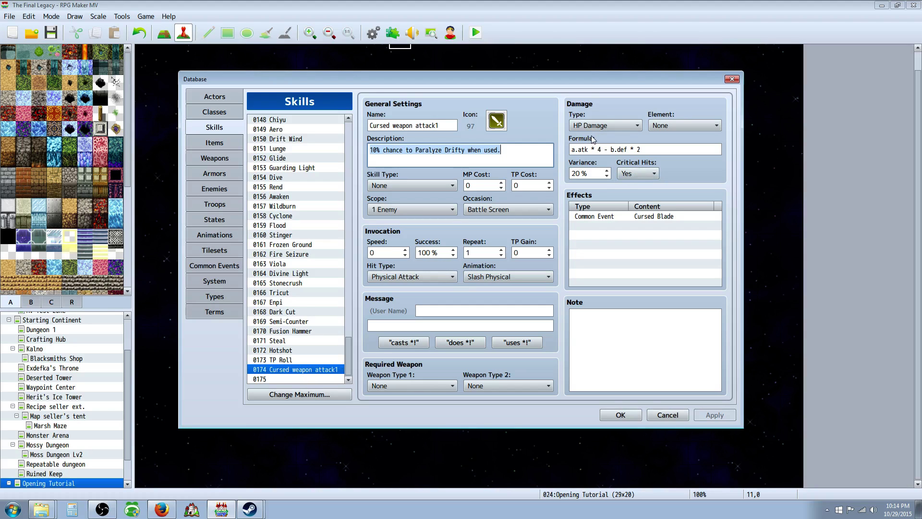
Compare skill 0174's damage formula with that of skill 0001 Attack.
{"action": "left_click", "coordinate": [621, 149]}
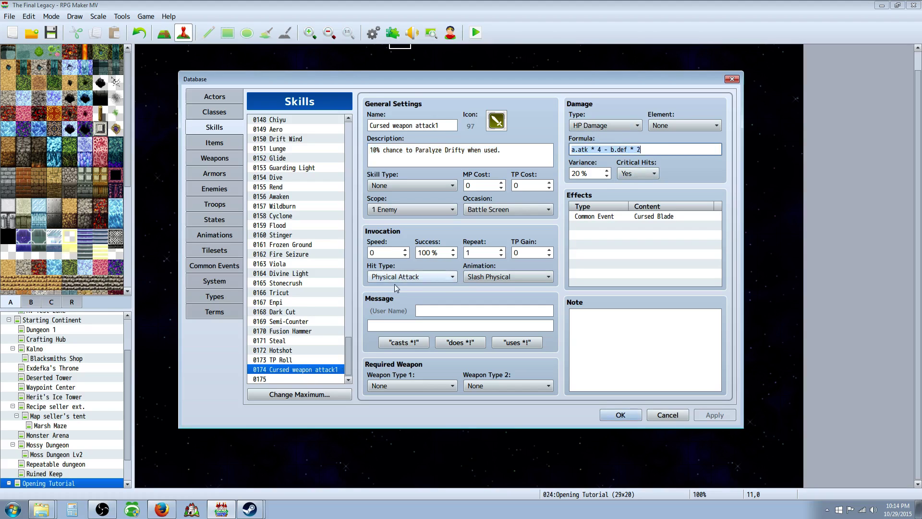
{"action": "left_click_drag", "start_coordinate": [348, 357], "coordinate": [356, 126]}
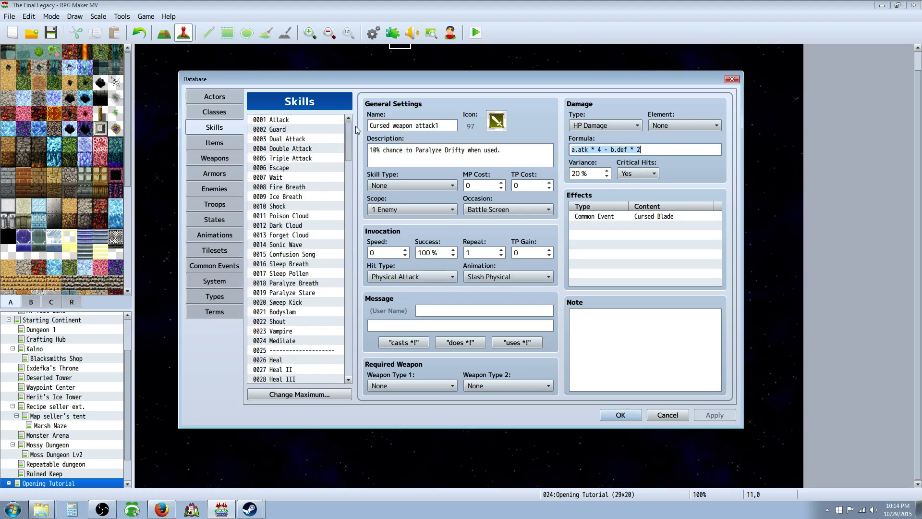
{"action": "left_click", "coordinate": [295, 121]}
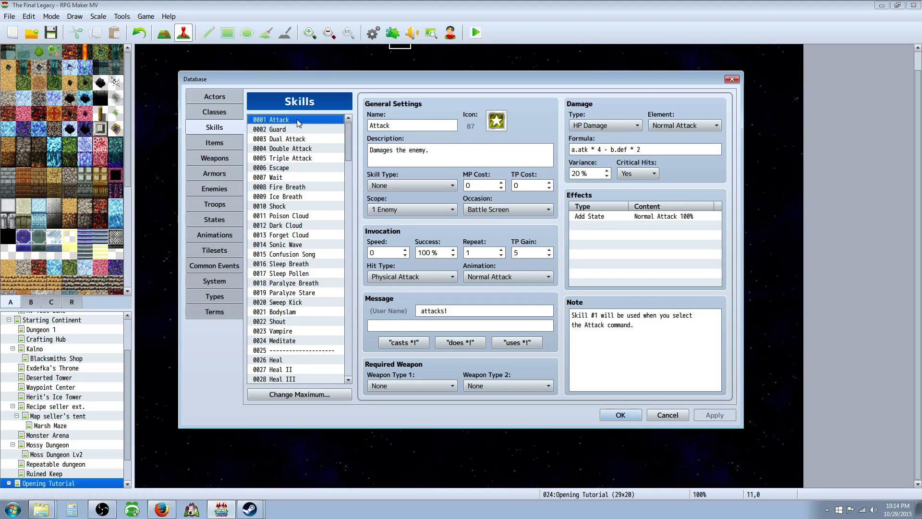
{"action": "triple_click", "coordinate": [613, 149]}
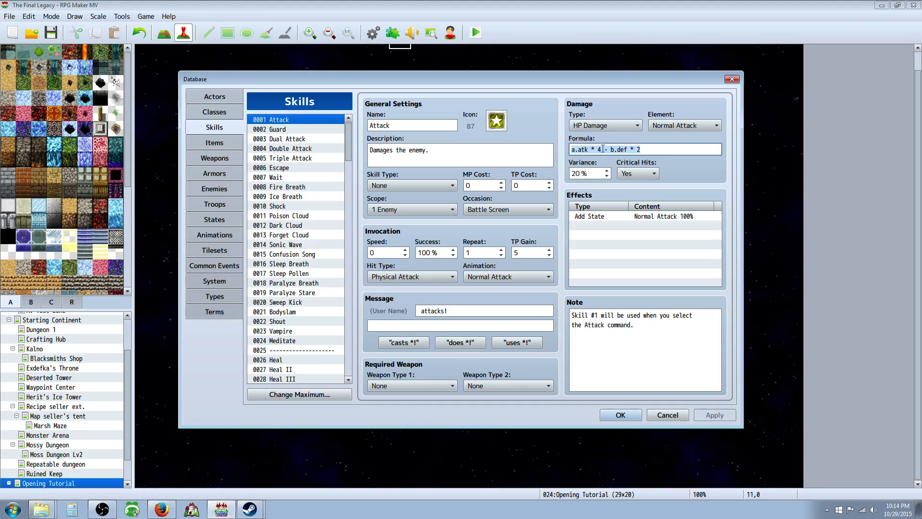
{"action": "key", "text": "Right"}
{"action": "left_click_drag", "start_coordinate": [349, 151], "coordinate": [353, 376]}
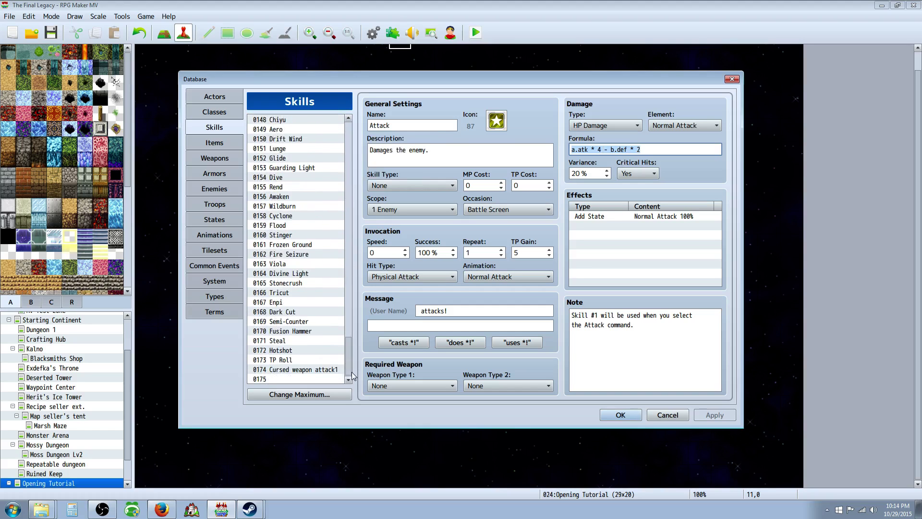
Change Cursed weapon attack1's formula to a.atk * 5 - b.def * 2 and apply.
{"action": "left_click", "coordinate": [306, 369]}
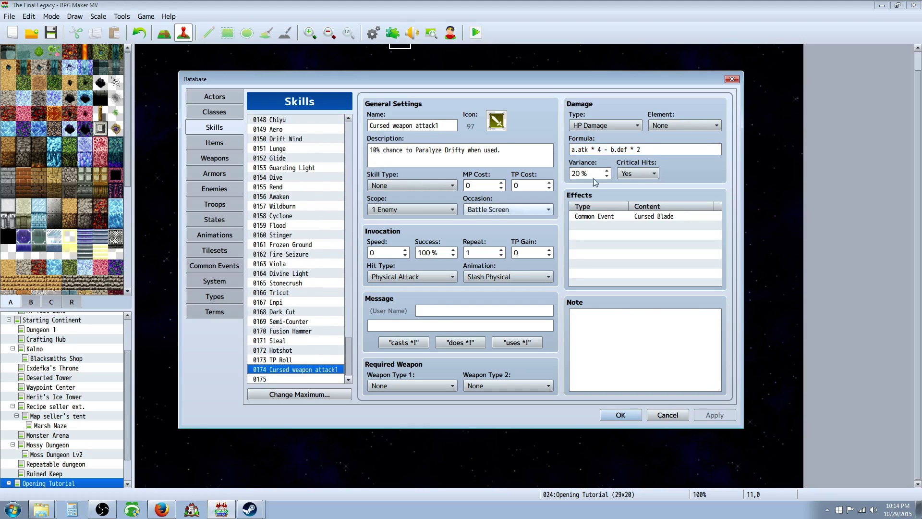
{"action": "left_click", "coordinate": [613, 149]}
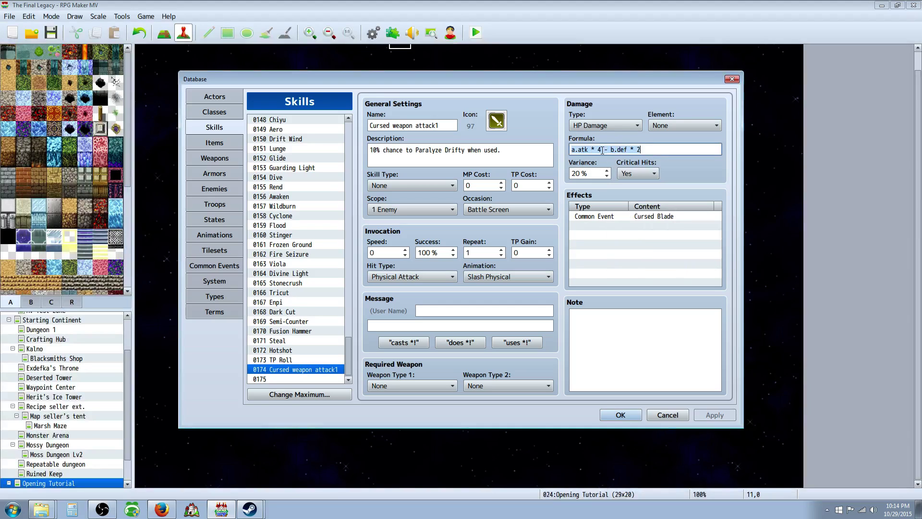
{"action": "left_click", "coordinate": [609, 150]}
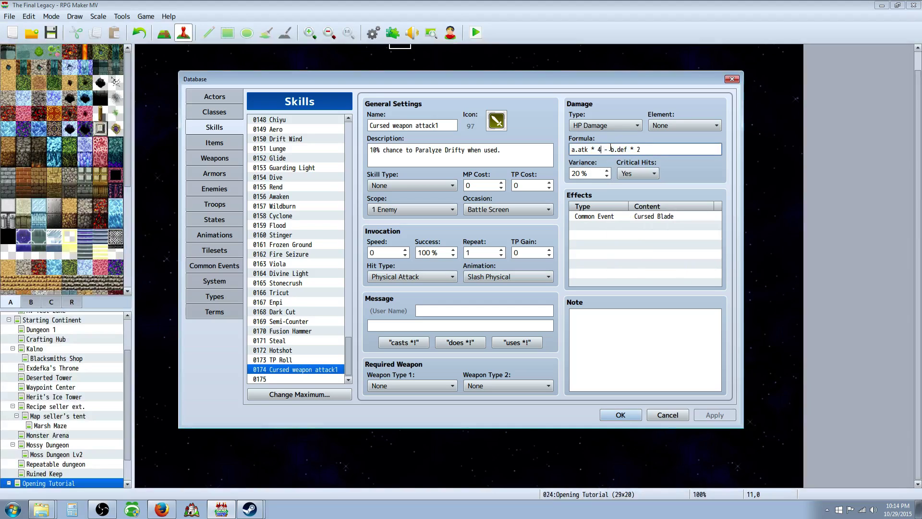
{"action": "key", "text": "BackSpace"}
{"action": "type", "text": "5"}
{"action": "key", "text": "BackSpace"}
{"action": "type", "text": "2"}
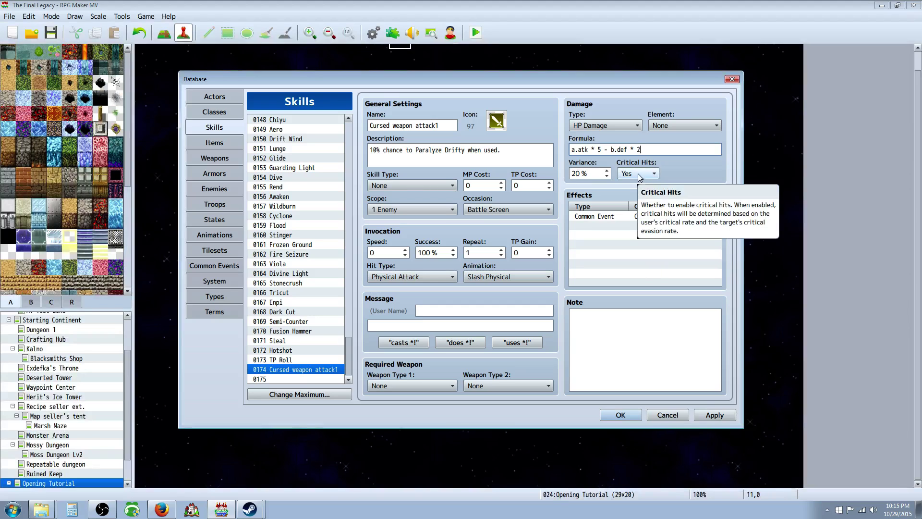
{"action": "left_click", "coordinate": [702, 415]}
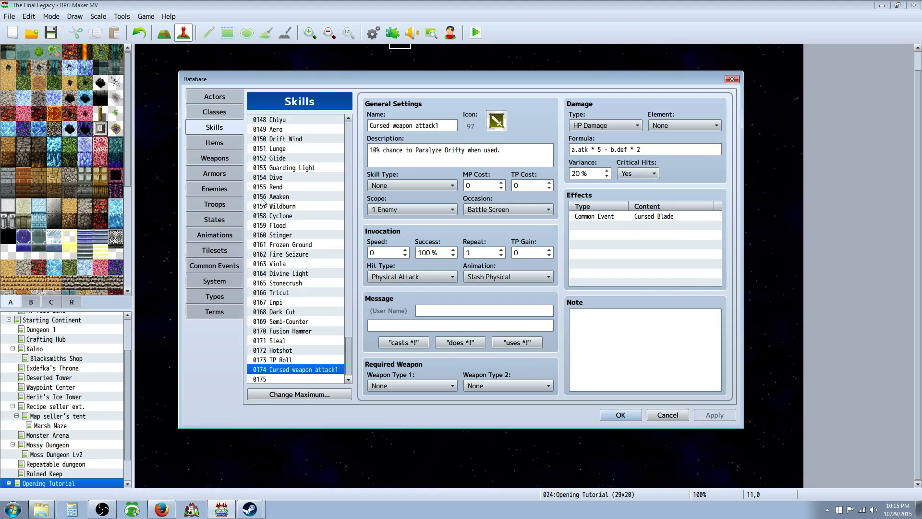
Open Common Events and select 0049 Cursed Blade, briefly checking empty 0050.
{"action": "left_click", "coordinate": [215, 267]}
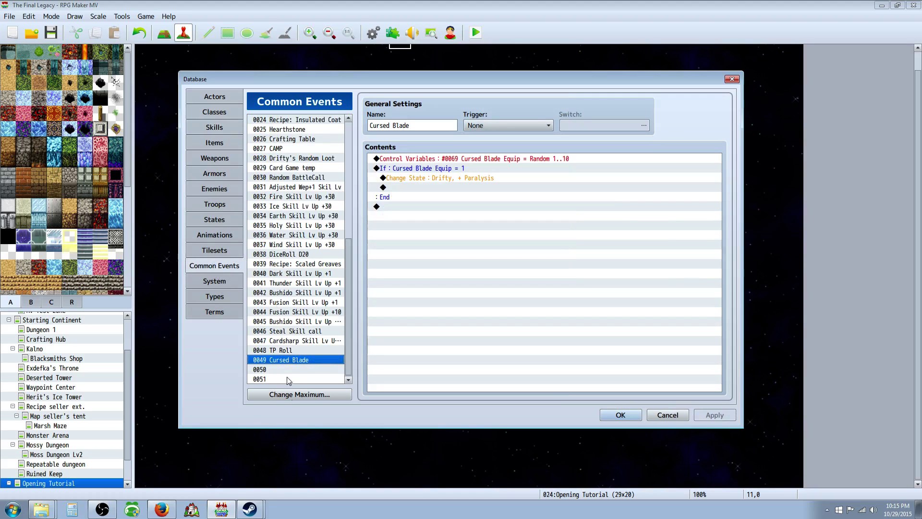
{"action": "left_click", "coordinate": [289, 370]}
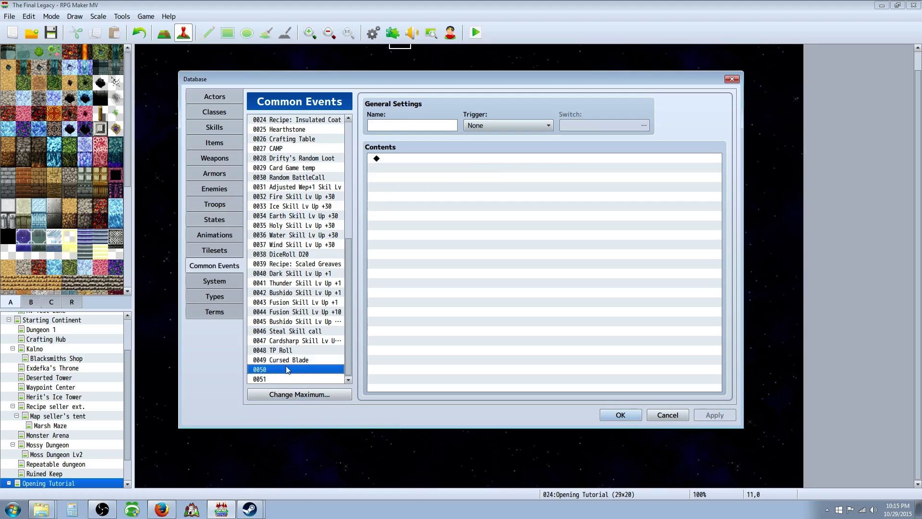
{"action": "left_click", "coordinate": [287, 360]}
{"action": "left_click", "coordinate": [288, 373]}
{"action": "left_click", "coordinate": [290, 360]}
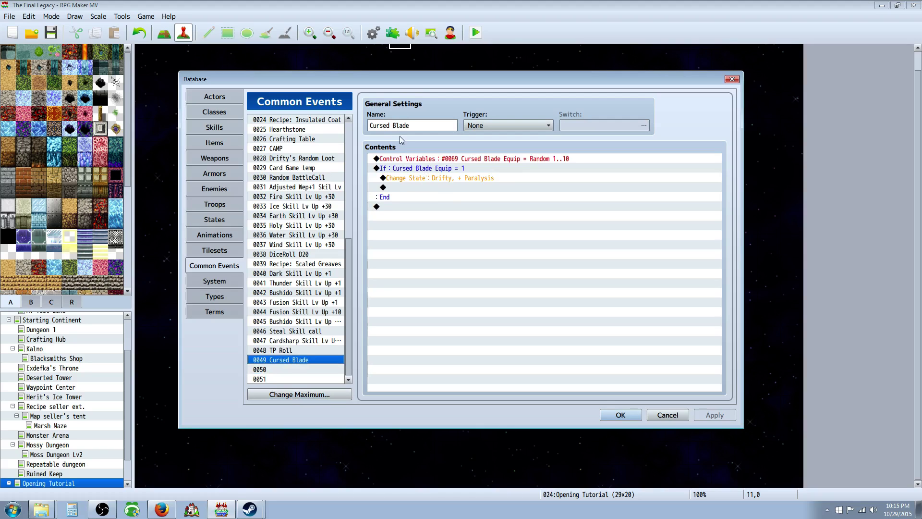
Look through the event command list for Cursed Blade without adding anything.
{"action": "left_click", "coordinate": [420, 125]}
{"action": "left_click", "coordinate": [412, 217]}
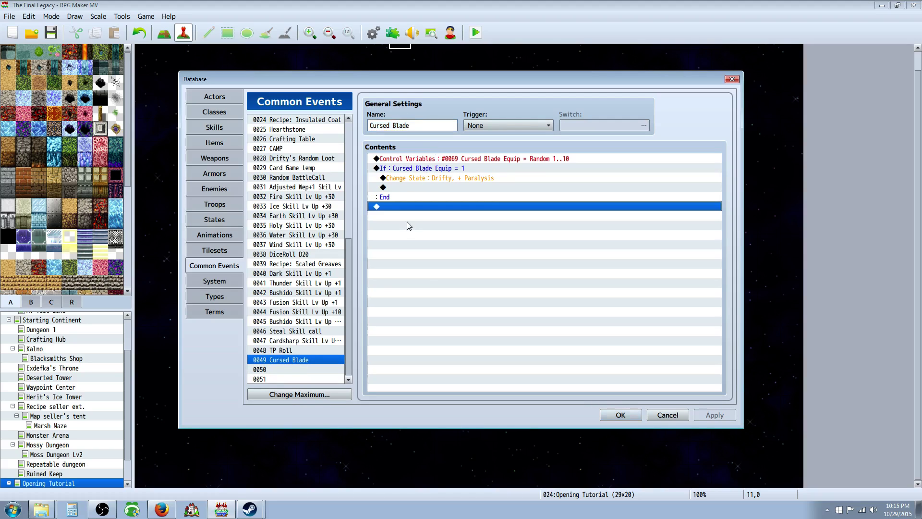
{"action": "right_click", "coordinate": [392, 208]}
{"action": "left_click", "coordinate": [408, 214]}
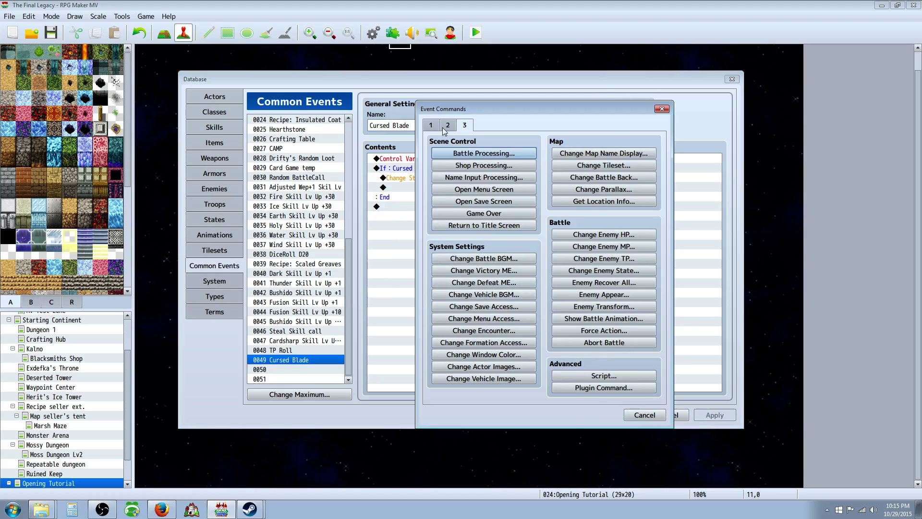
{"action": "left_click", "coordinate": [431, 124]}
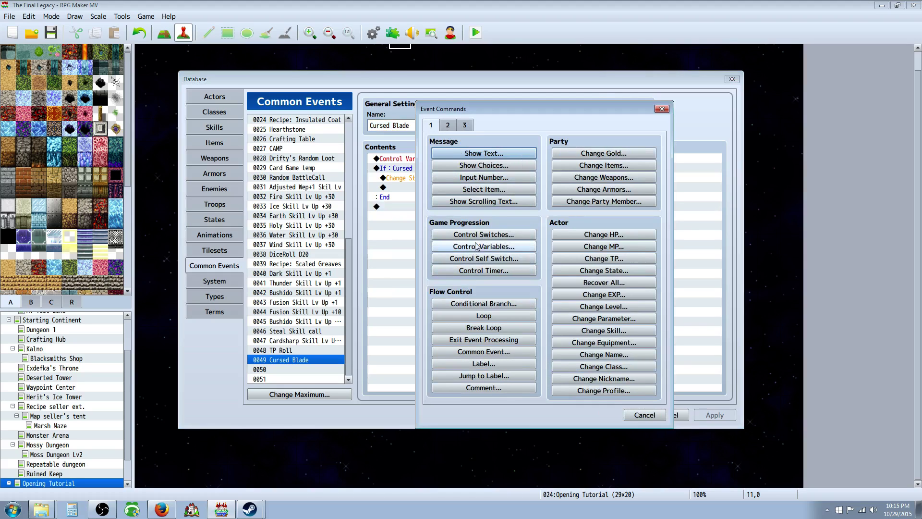
{"action": "left_click", "coordinate": [635, 415]}
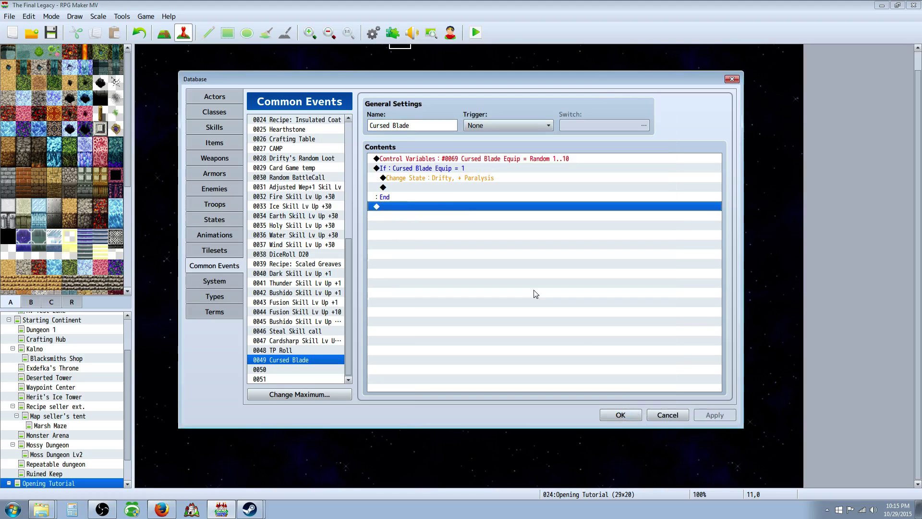
Edit Control Variables so 0069 Cursed Blade Equip gets Random 1~10.
{"action": "right_click", "coordinate": [439, 163]}
{"action": "left_click", "coordinate": [451, 169]}
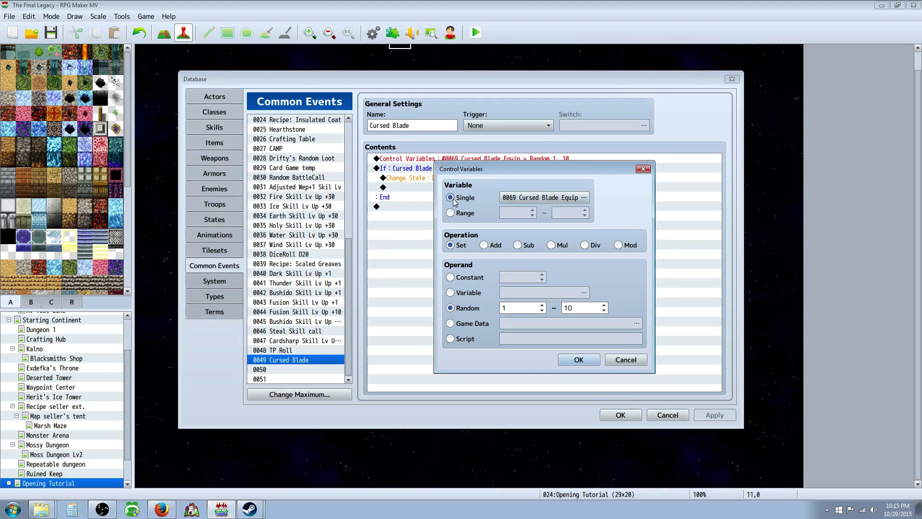
{"action": "left_click", "coordinate": [583, 198]}
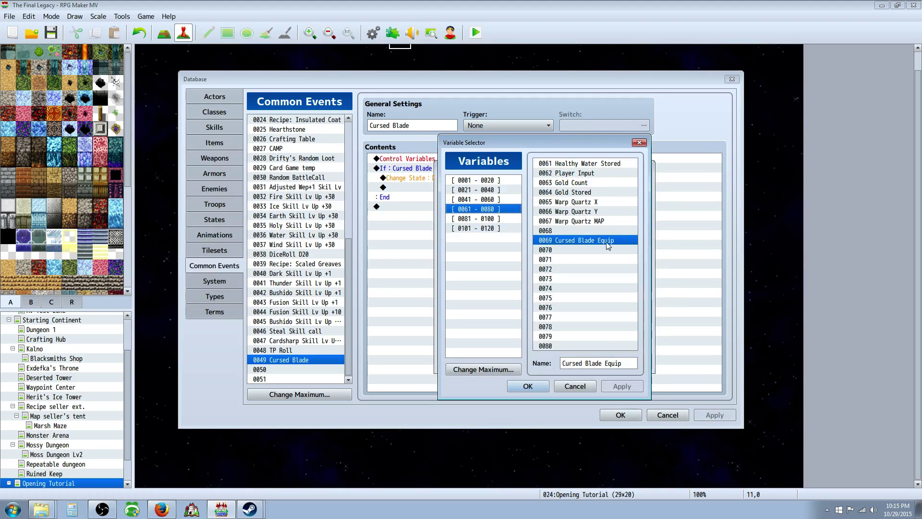
{"action": "triple_click", "coordinate": [575, 363]}
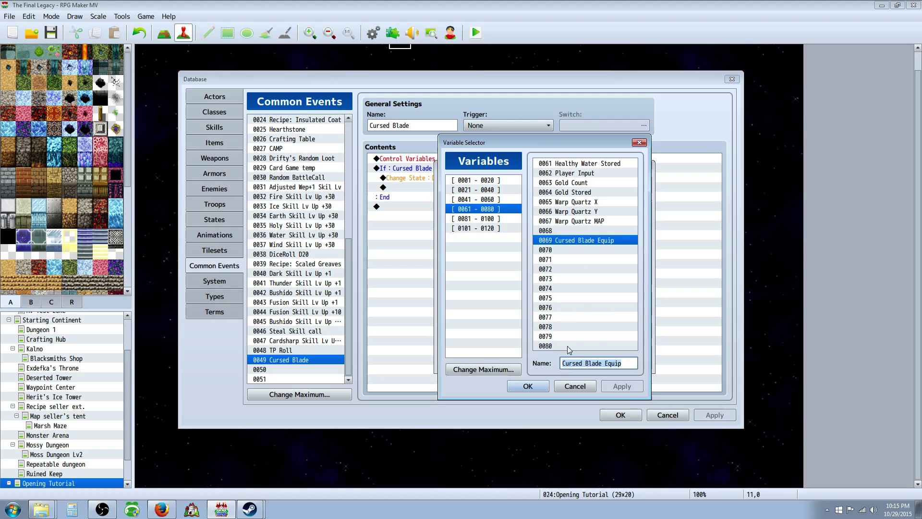
{"action": "left_click", "coordinate": [528, 386]}
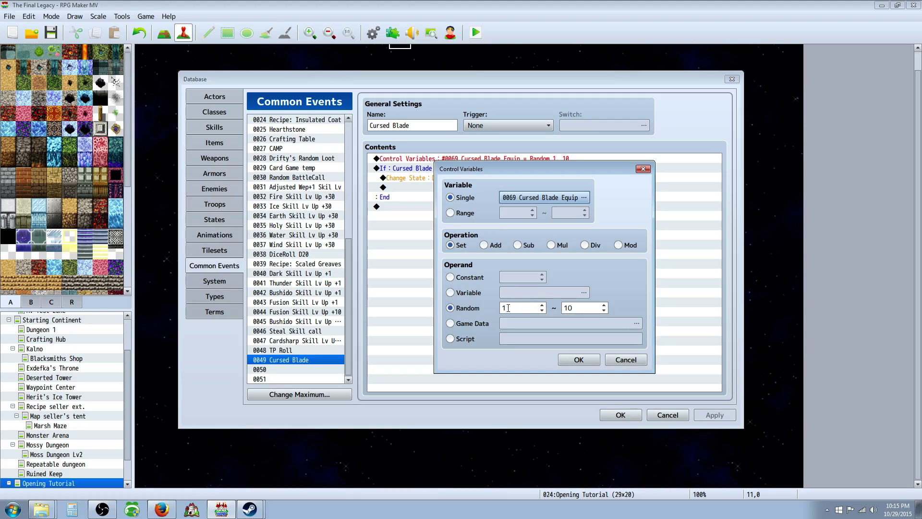
{"action": "left_click", "coordinate": [583, 358]}
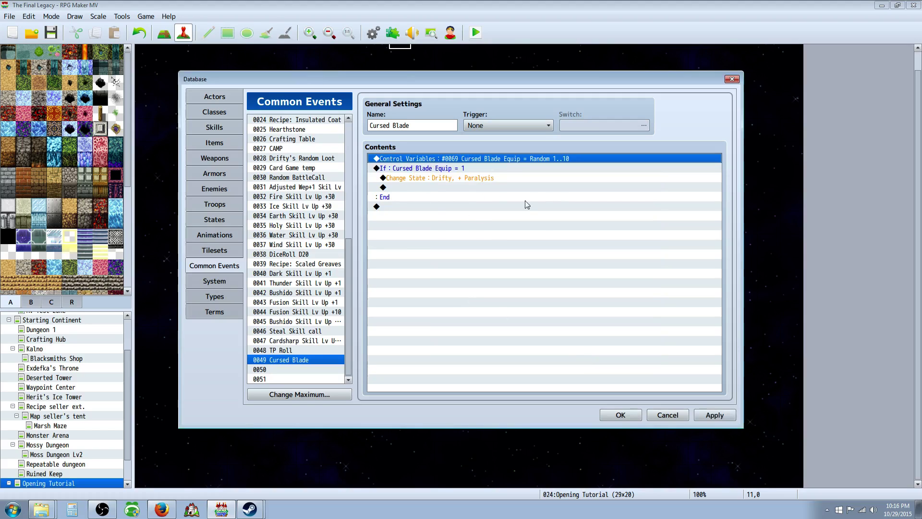
{"action": "left_click", "coordinate": [447, 168]}
{"action": "left_click", "coordinate": [440, 207]}
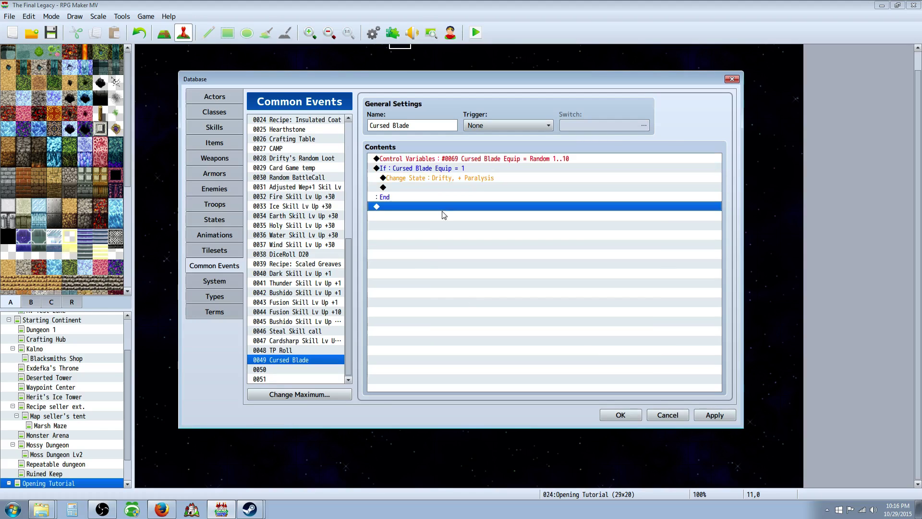
{"action": "left_click", "coordinate": [435, 160]}
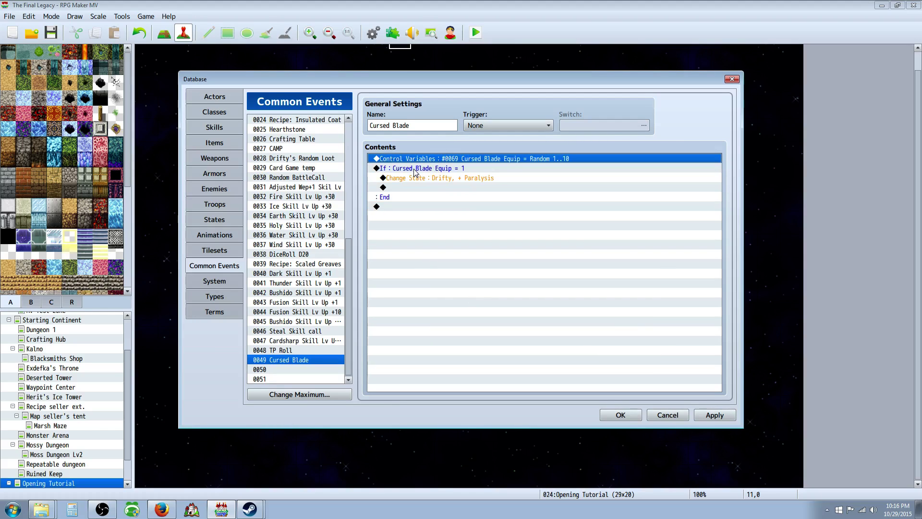
{"action": "right_click", "coordinate": [386, 211]}
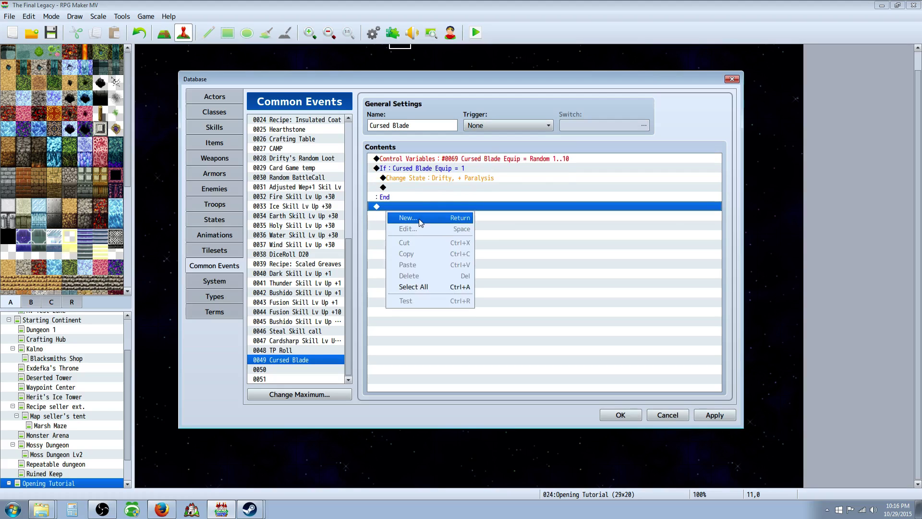
{"action": "left_click", "coordinate": [419, 218]}
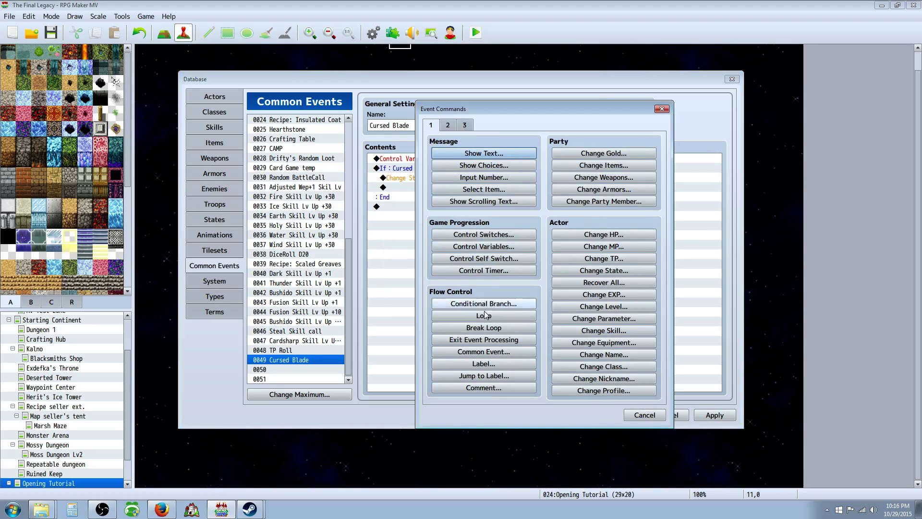
{"action": "left_click", "coordinate": [649, 414]}
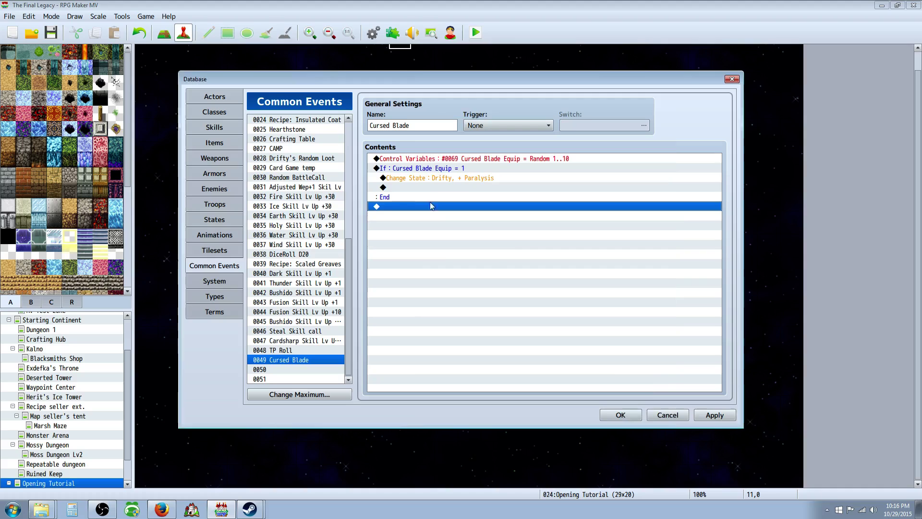
{"action": "right_click", "coordinate": [422, 171]}
{"action": "left_click", "coordinate": [434, 189]}
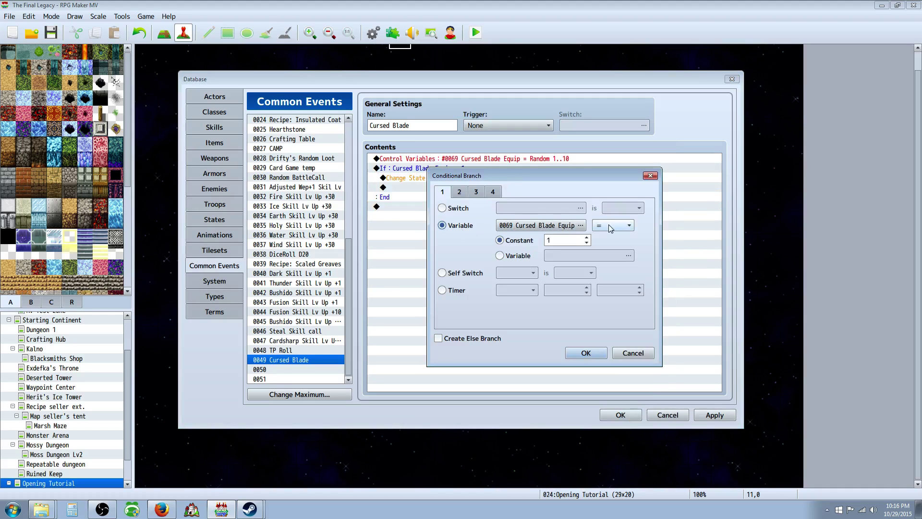
{"action": "left_click", "coordinate": [572, 349]}
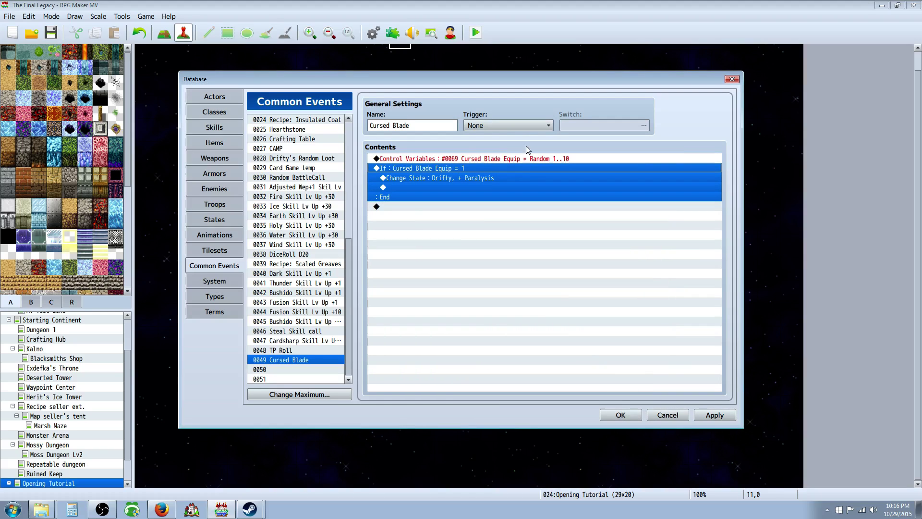
{"action": "left_click", "coordinate": [455, 233]}
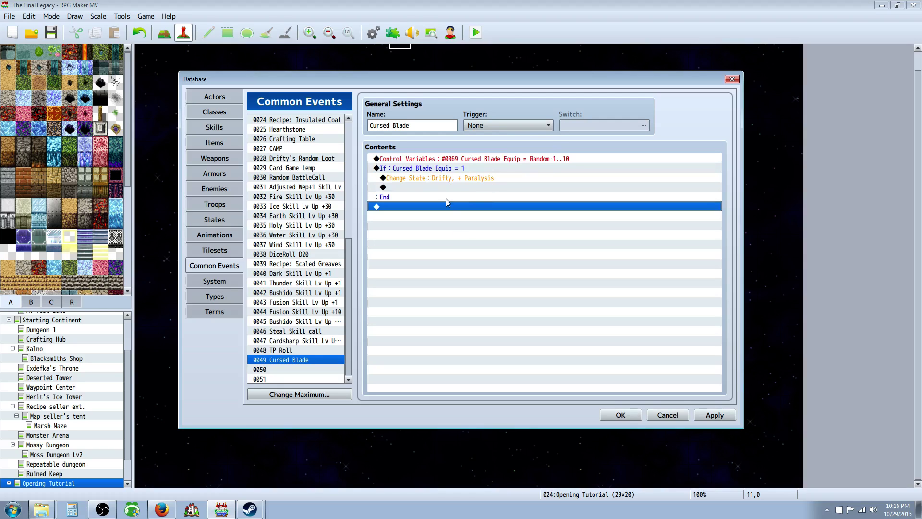
{"action": "left_click", "coordinate": [430, 180]}
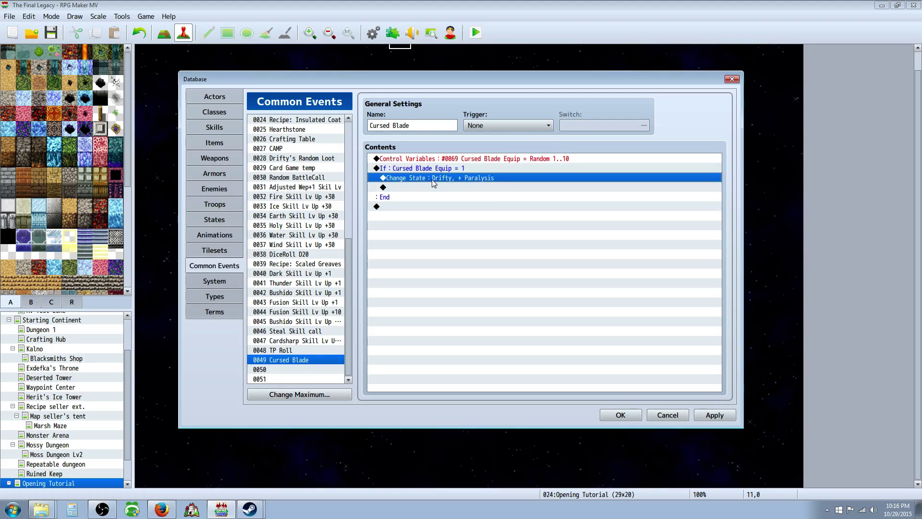
{"action": "right_click", "coordinate": [433, 187]}
{"action": "left_click", "coordinate": [436, 193]}
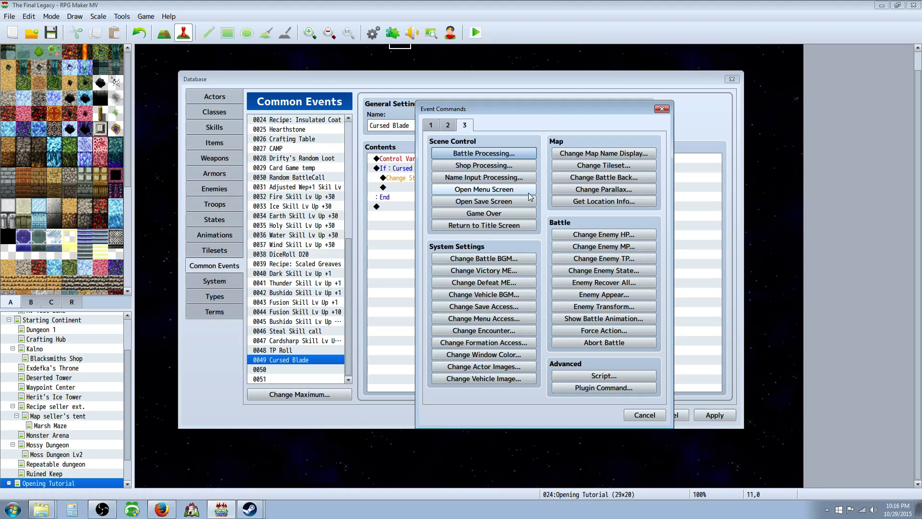
{"action": "left_click", "coordinate": [447, 126]}
{"action": "left_click", "coordinate": [465, 125]}
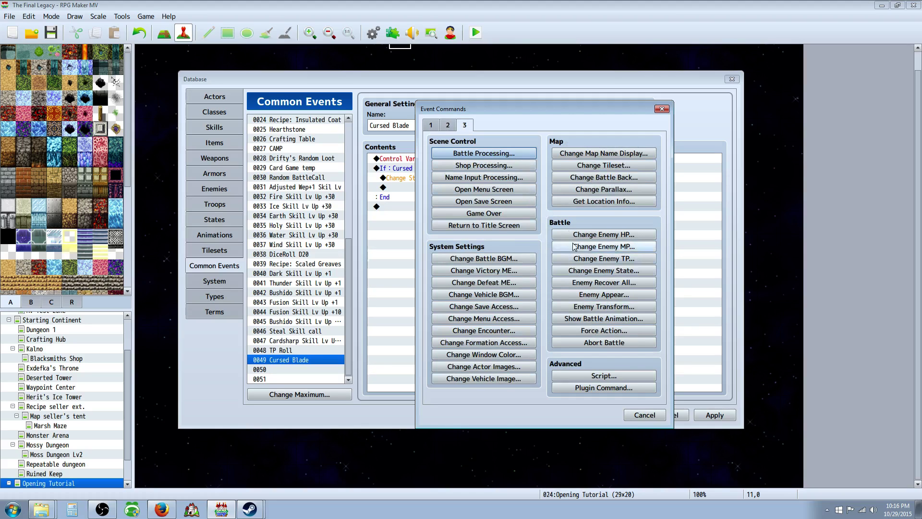
{"action": "left_click", "coordinate": [431, 126]}
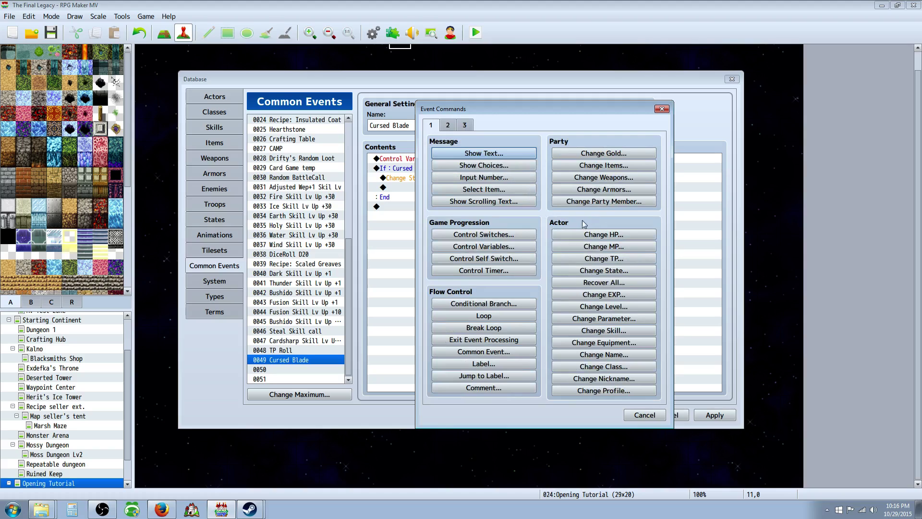
{"action": "left_click", "coordinate": [611, 274]}
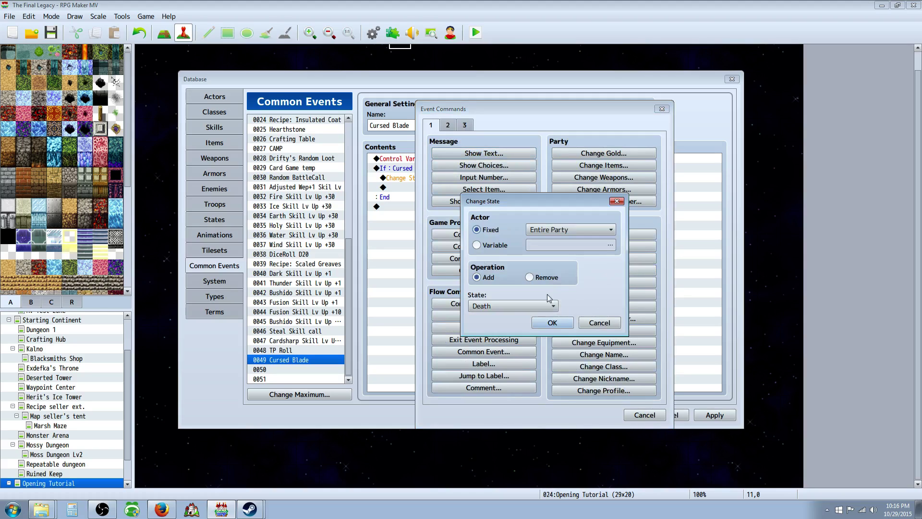
{"action": "left_click", "coordinate": [600, 323]}
{"action": "left_click", "coordinate": [644, 415]}
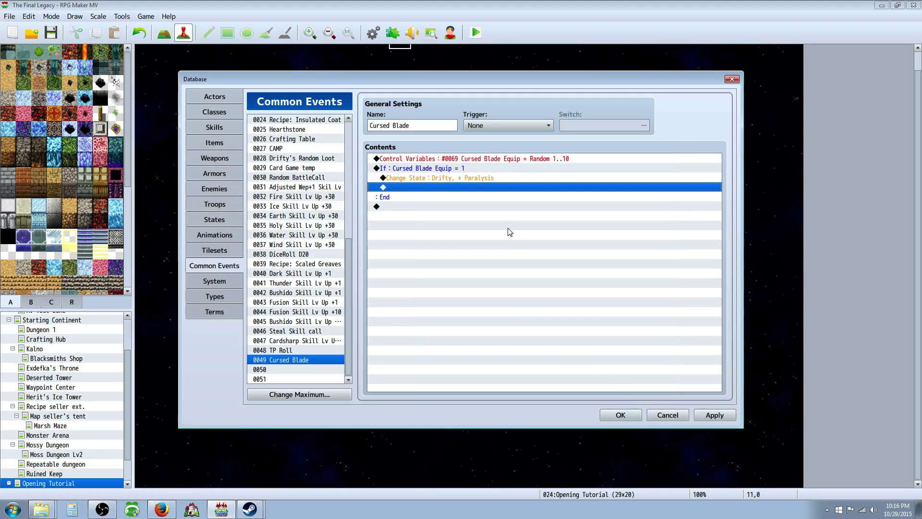
{"action": "left_click", "coordinate": [424, 178]}
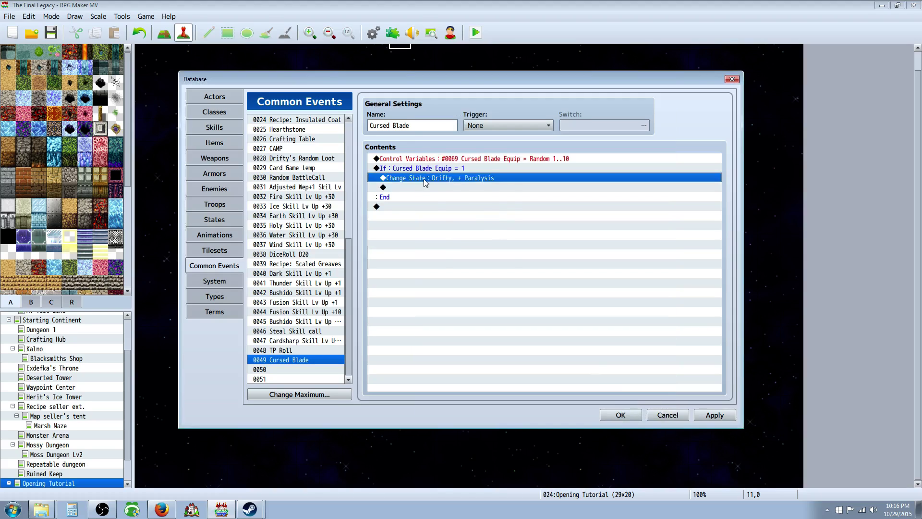
{"action": "right_click", "coordinate": [424, 179]}
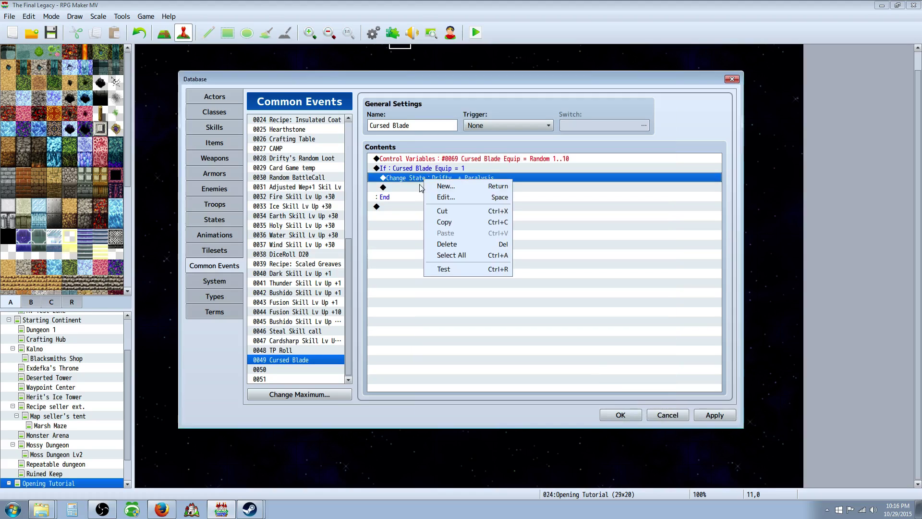
{"action": "left_click", "coordinate": [446, 201]}
{"action": "left_click", "coordinate": [504, 310]}
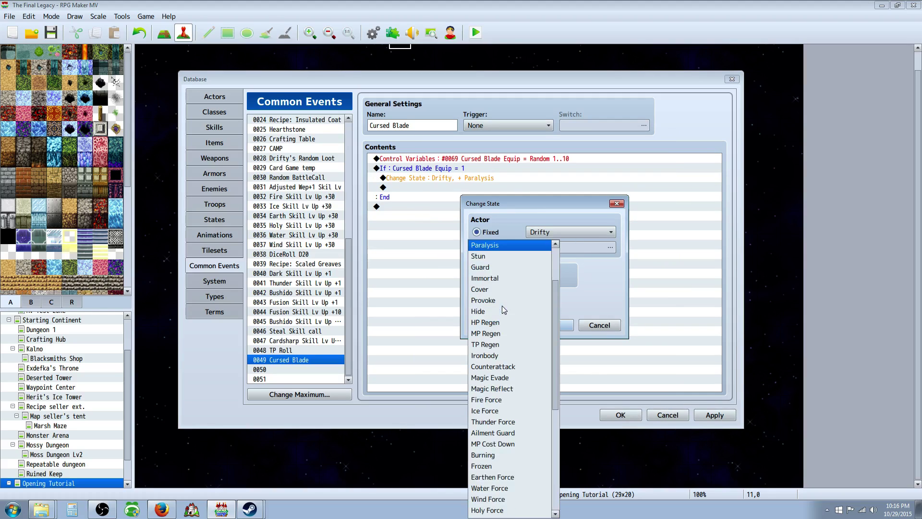
{"action": "left_click", "coordinate": [494, 245]}
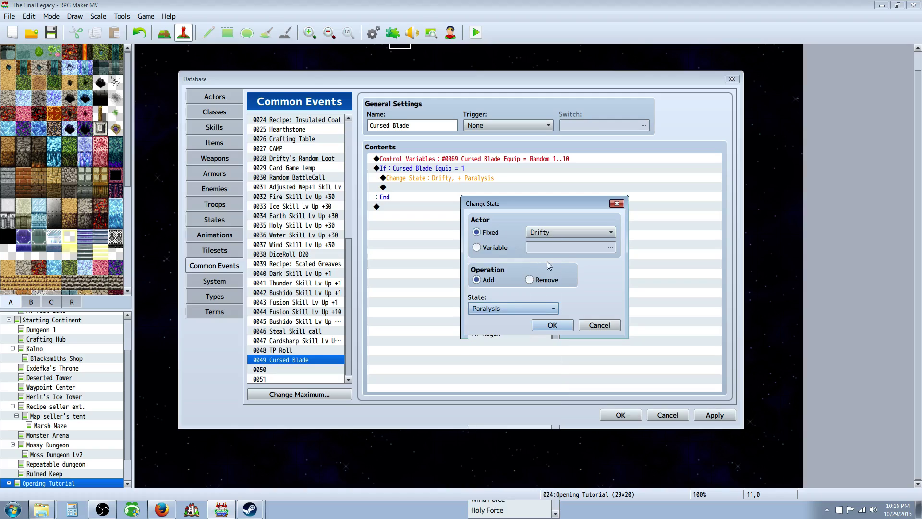
{"action": "left_click", "coordinate": [553, 326]}
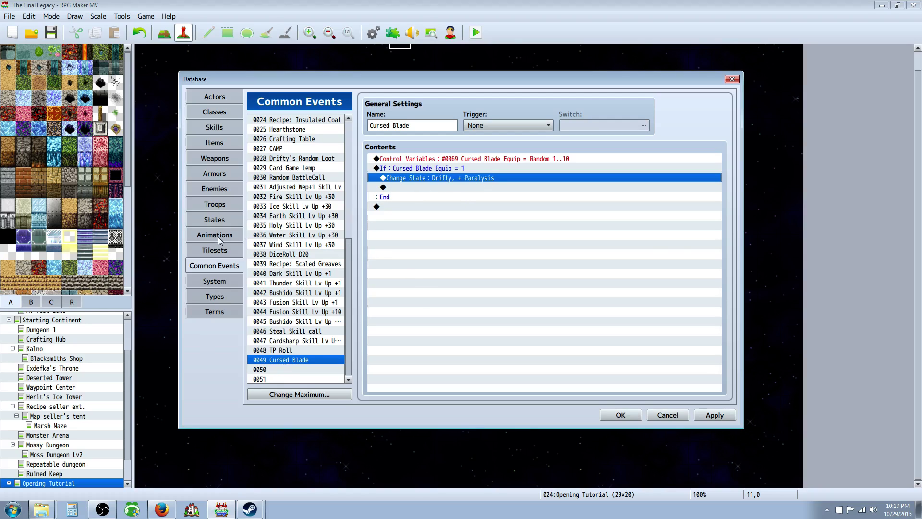
Apply the common event changes and display weapon 0079 Cursed Blade with note <skill_id:174>.
{"action": "left_click", "coordinate": [709, 415]}
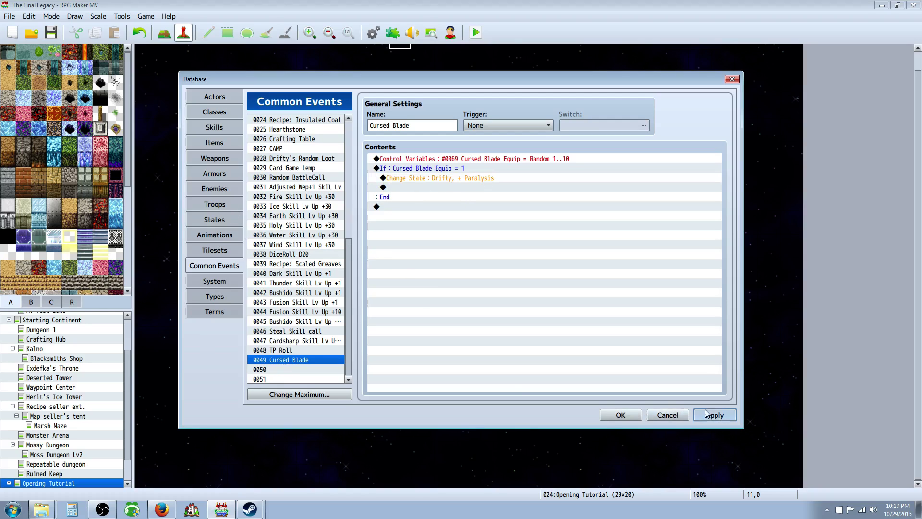
{"action": "left_click", "coordinate": [224, 128]}
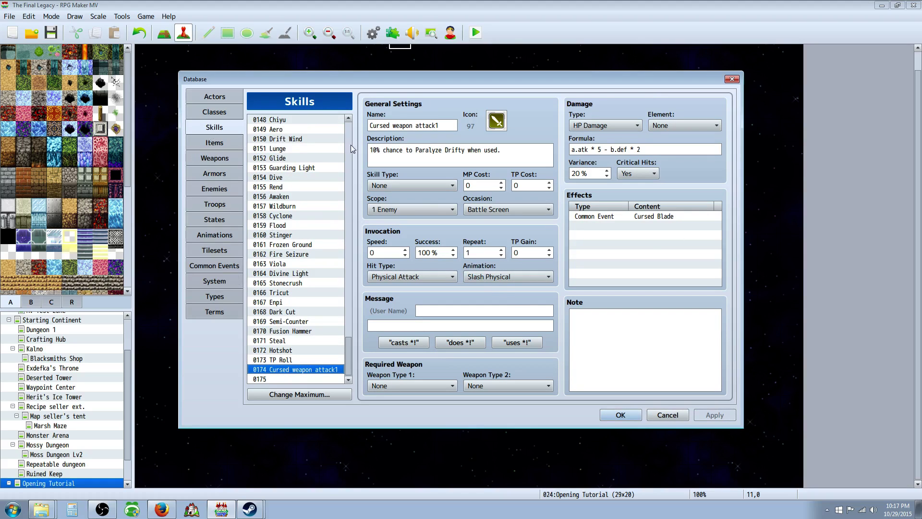
{"action": "left_click", "coordinate": [232, 157]}
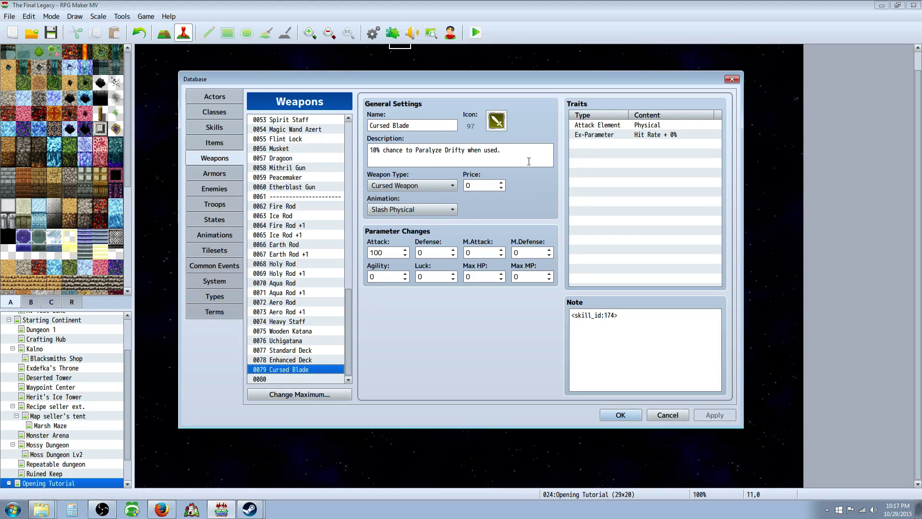
Add a <skill_id:3> line to the Cursed Blade note and compare it against the skills list.
{"action": "left_click", "coordinate": [628, 336]}
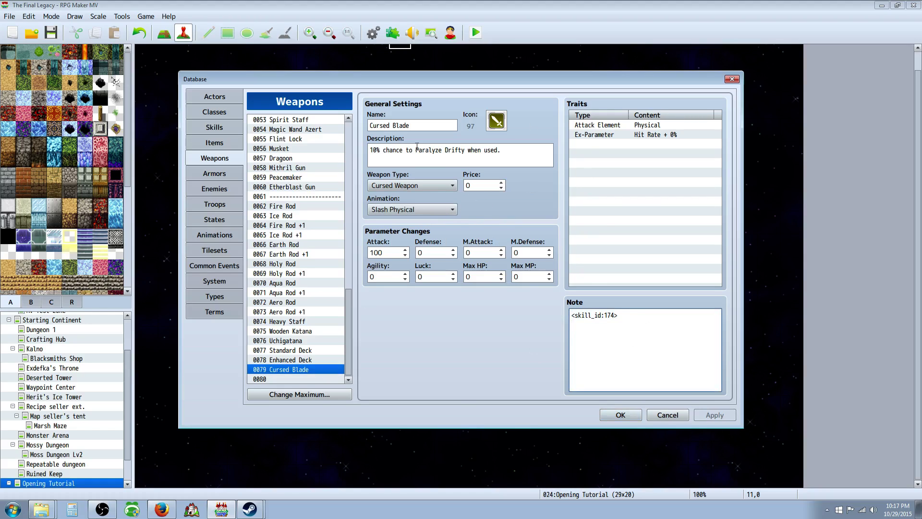
{"action": "type", "text": "<skill_id:3>"}
{"action": "left_click_drag", "start_coordinate": [621, 326], "coordinate": [560, 321]}
{"action": "left_click", "coordinate": [606, 325]}
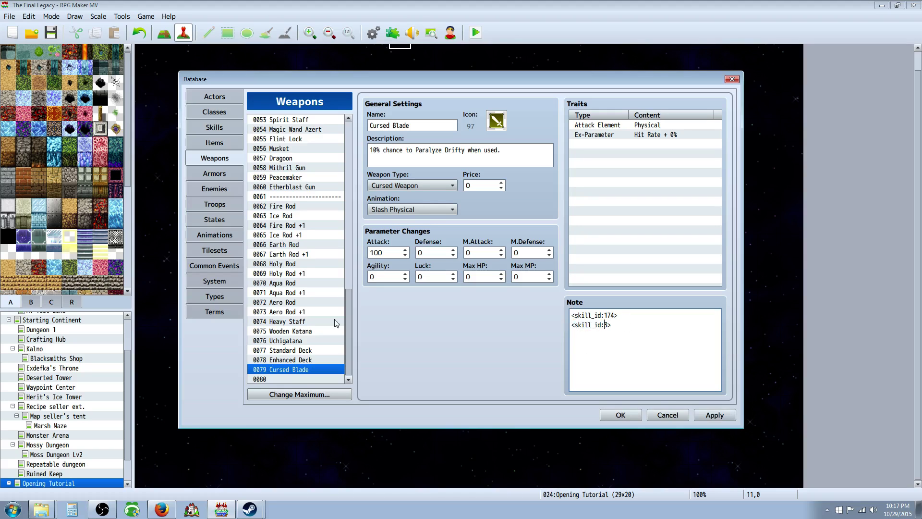
{"action": "left_click", "coordinate": [223, 129]}
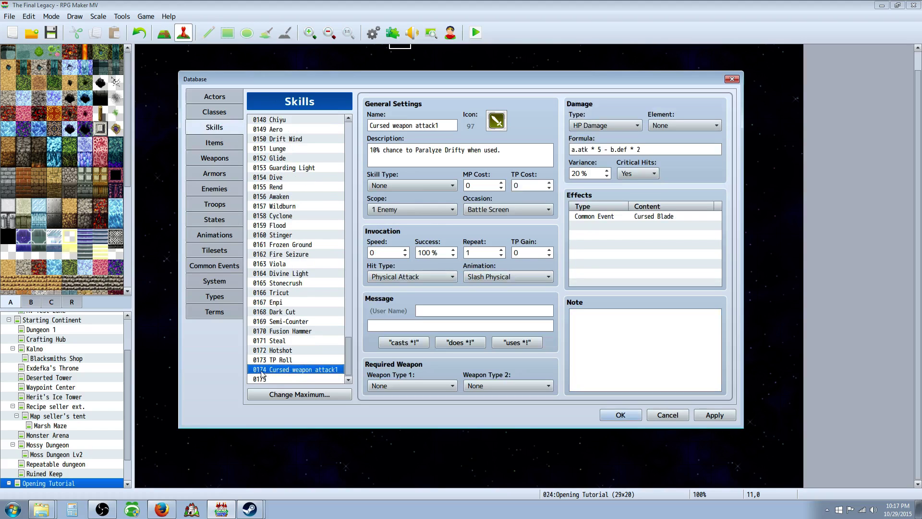
{"action": "left_click_drag", "start_coordinate": [349, 356], "coordinate": [303, 373]}
{"action": "left_click", "coordinate": [220, 157]}
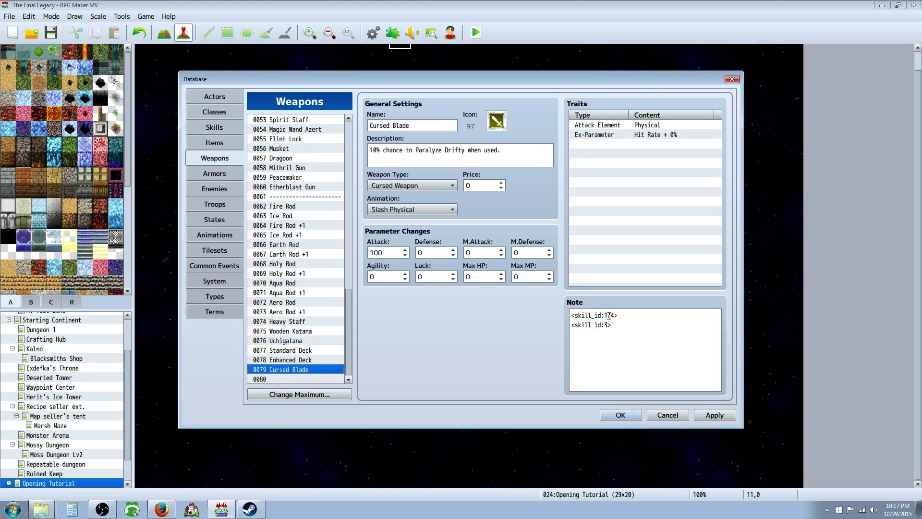
Delete the <skill_id:3> line so only <skill_id:174> remains, and apply the change.
{"action": "double_click", "coordinate": [609, 316]}
{"action": "left_click", "coordinate": [611, 315]}
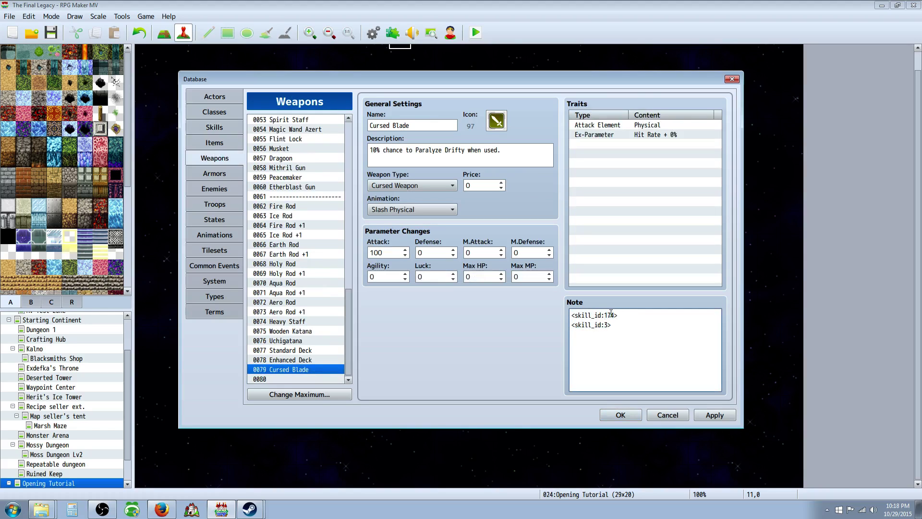
{"action": "left_click_drag", "start_coordinate": [611, 325], "coordinate": [595, 325]}
{"action": "key", "text": "BackSpace"}
{"action": "left_click", "coordinate": [715, 414]}
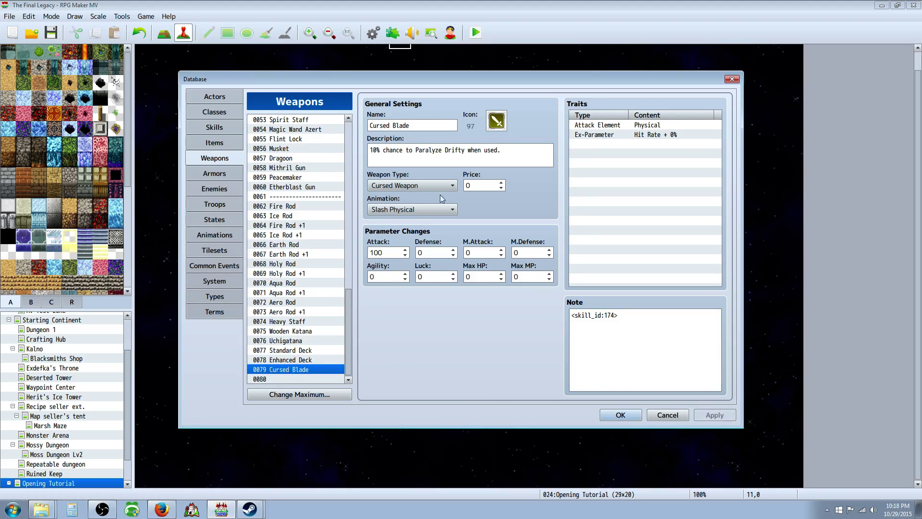
Check the Cursed Weapon entry in the System's weapon type list.
{"action": "left_click", "coordinate": [220, 281]}
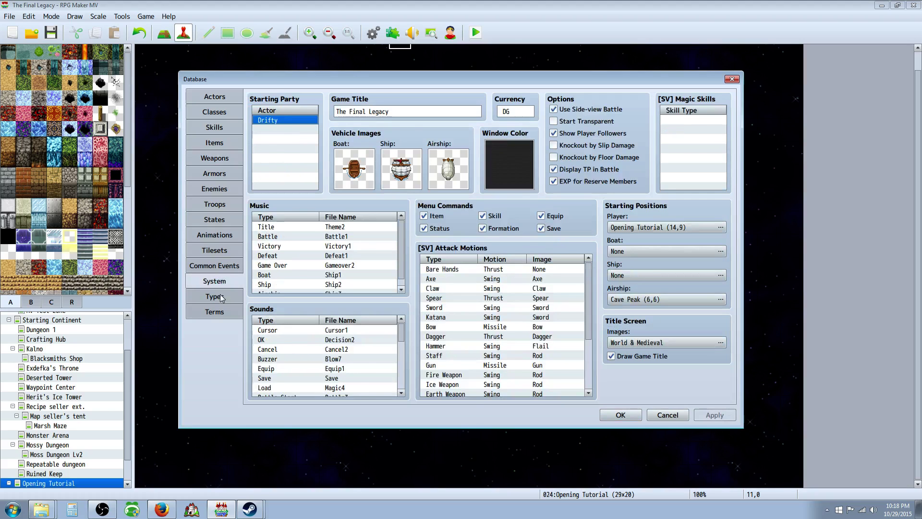
{"action": "left_click", "coordinate": [221, 295]}
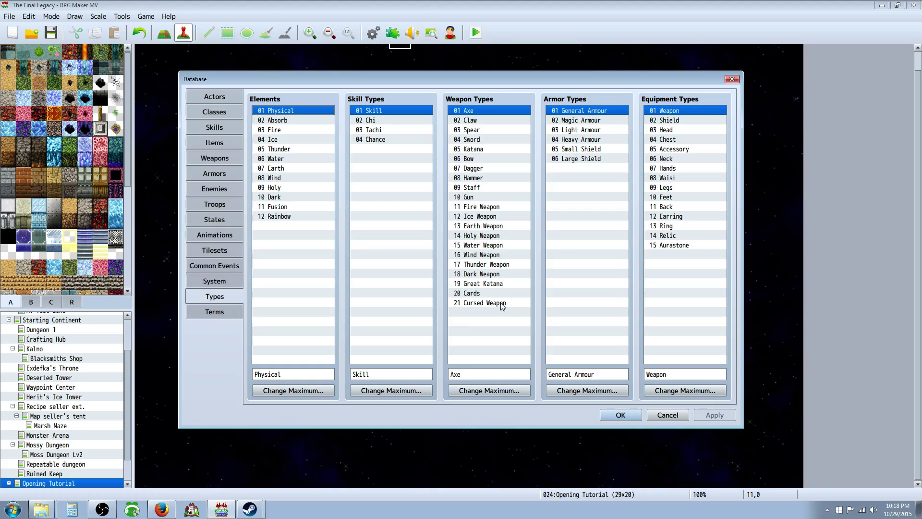
{"action": "left_click", "coordinate": [477, 303]}
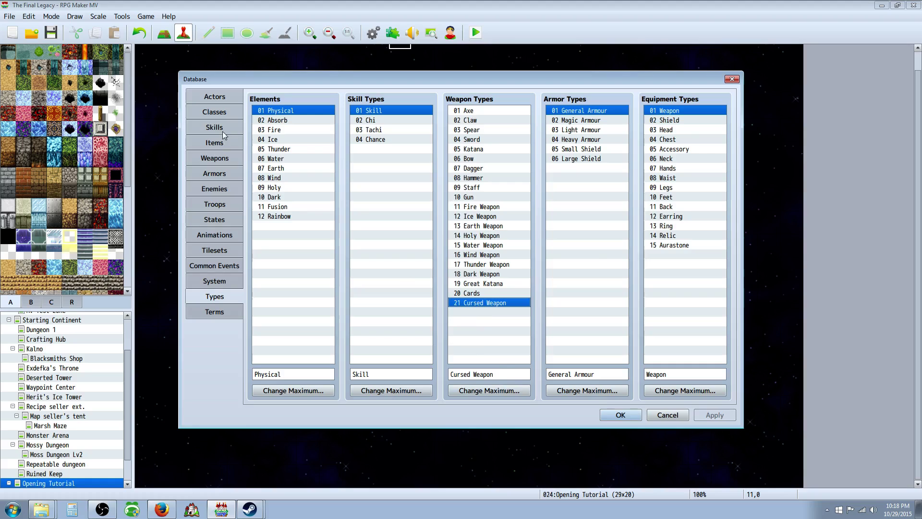
Keep Cursed Blade's weapon type as Cursed Weapon, then go to Drifty's actor entry.
{"action": "left_click", "coordinate": [217, 159]}
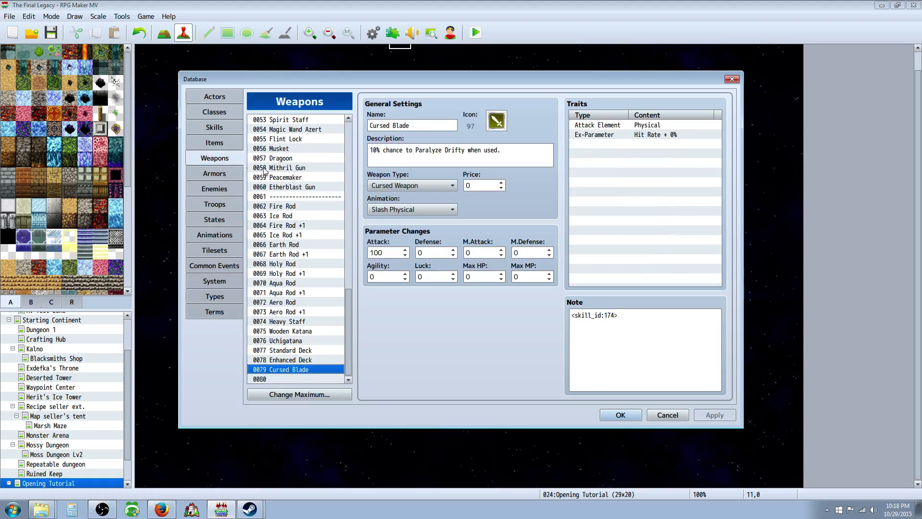
{"action": "left_click", "coordinate": [403, 186]}
{"action": "left_click", "coordinate": [404, 431]}
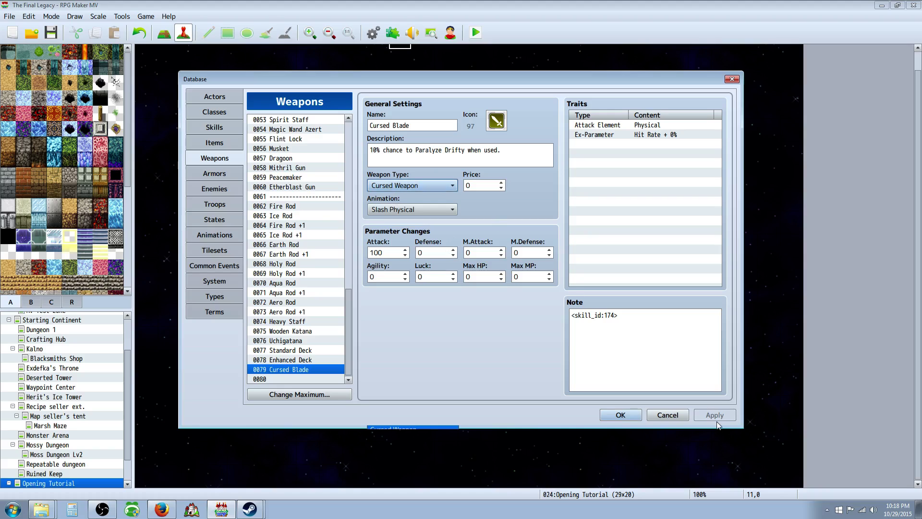
{"action": "left_click", "coordinate": [215, 97]}
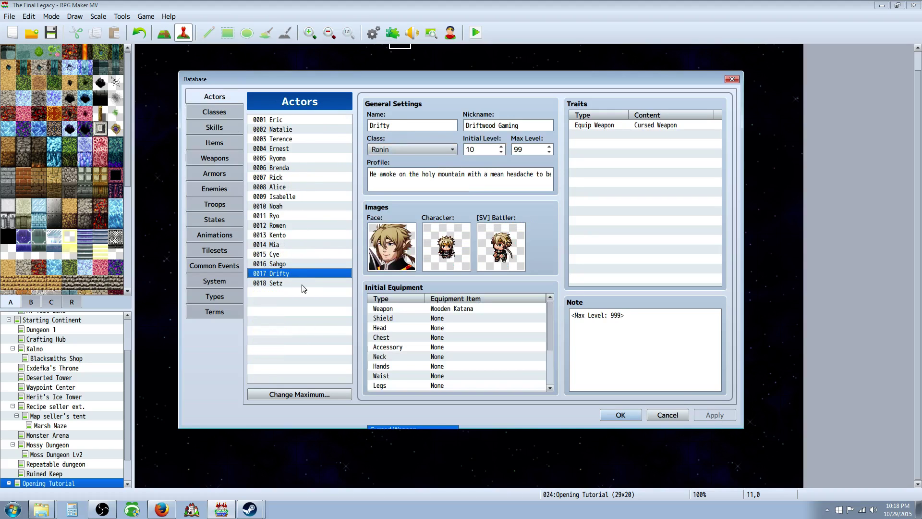
Add an Equip Weapon trait for Cursed Weapon to Drifty.
{"action": "right_click", "coordinate": [594, 136]}
{"action": "left_click", "coordinate": [613, 140]}
{"action": "left_click", "coordinate": [674, 128]}
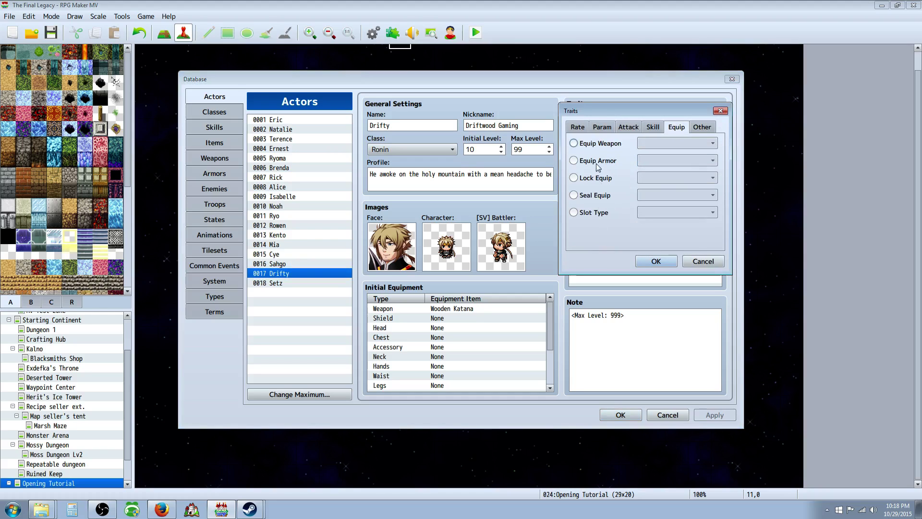
{"action": "left_click", "coordinate": [595, 143]}
{"action": "left_click", "coordinate": [673, 143]}
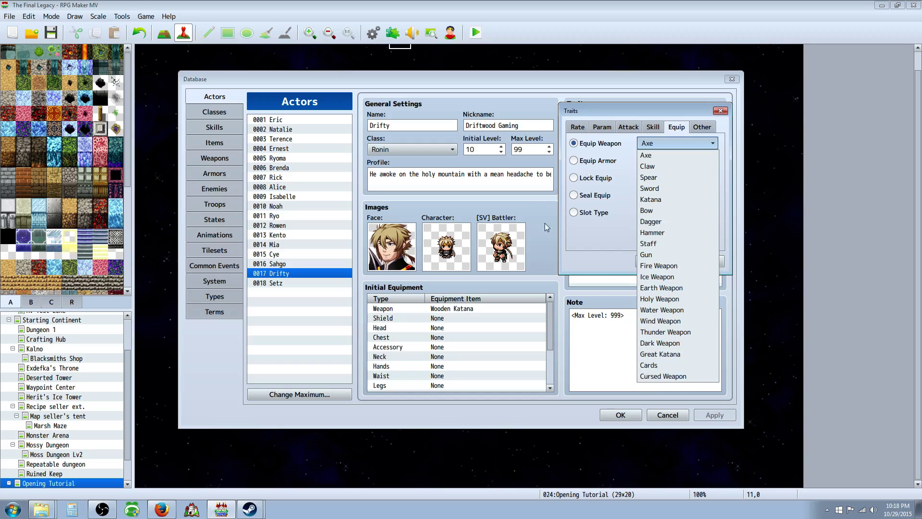
{"action": "left_click", "coordinate": [663, 376]}
{"action": "left_click", "coordinate": [654, 261]}
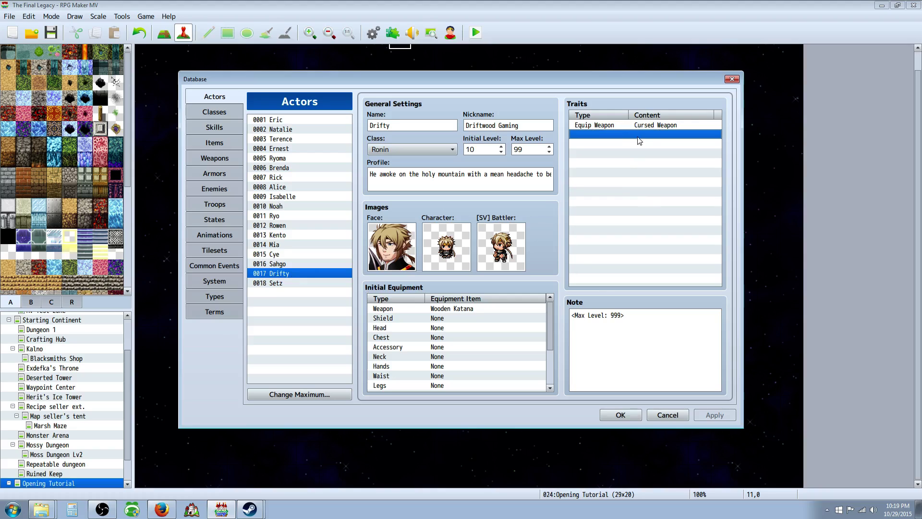
Review the new trait and compare Sahgo's and Setz's actor settings before returning to Drifty.
{"action": "left_click", "coordinate": [620, 125]}
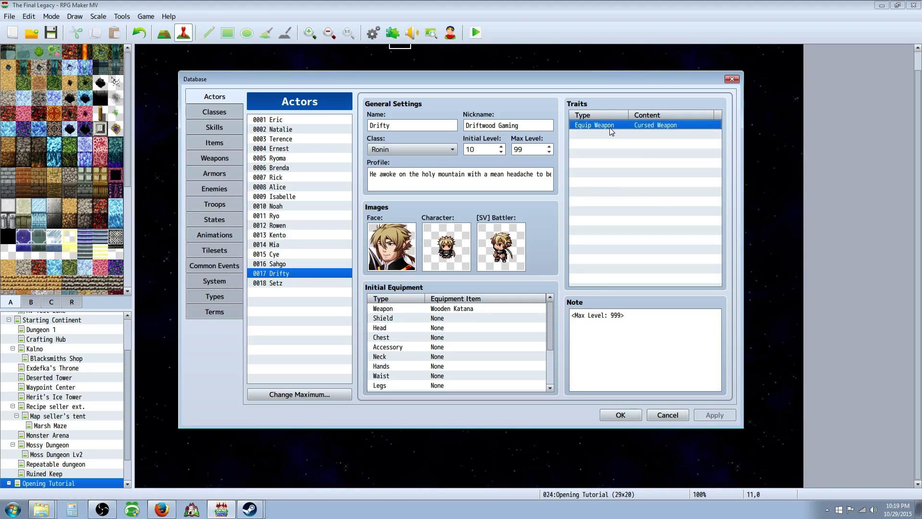
{"action": "left_click", "coordinate": [279, 264]}
{"action": "left_click", "coordinate": [288, 283]}
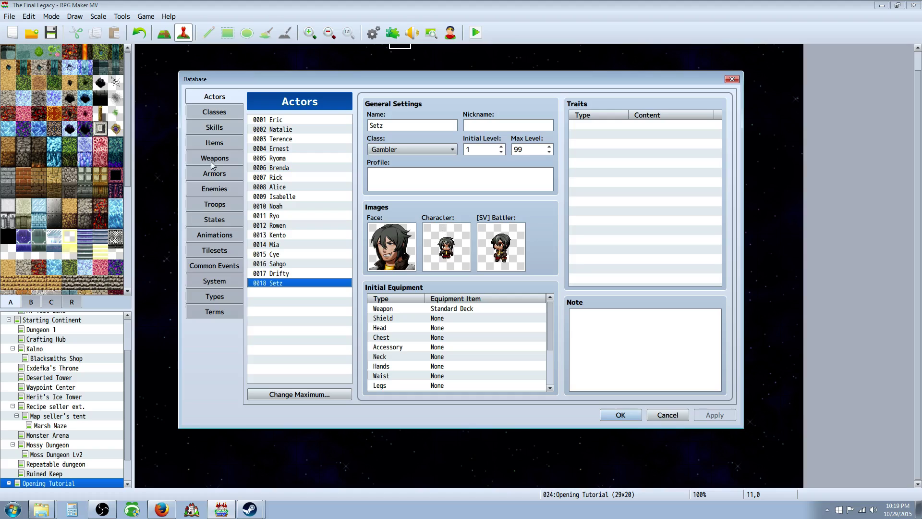
{"action": "left_click", "coordinate": [278, 264]}
{"action": "left_click", "coordinate": [282, 273]}
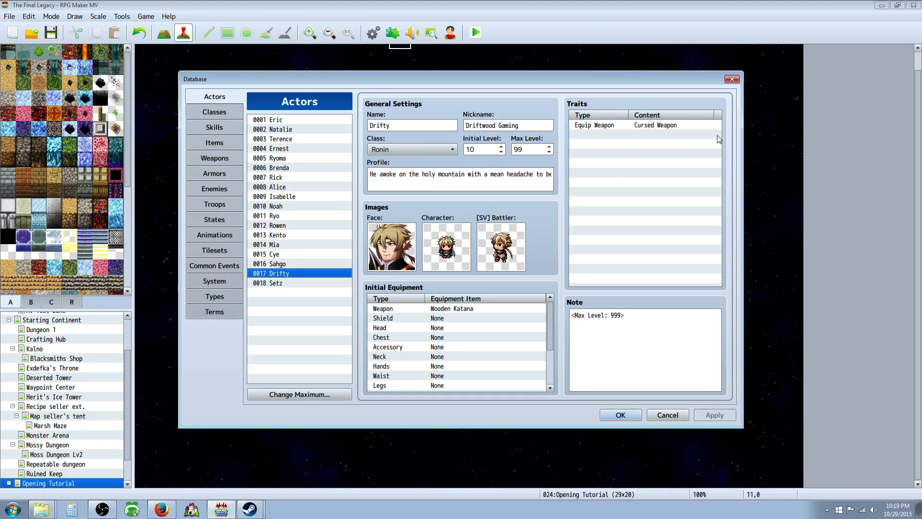
Review the Cursed weapon attack1 skill's effects, starting and then cancelling a common event effect.
{"action": "left_click", "coordinate": [222, 114]}
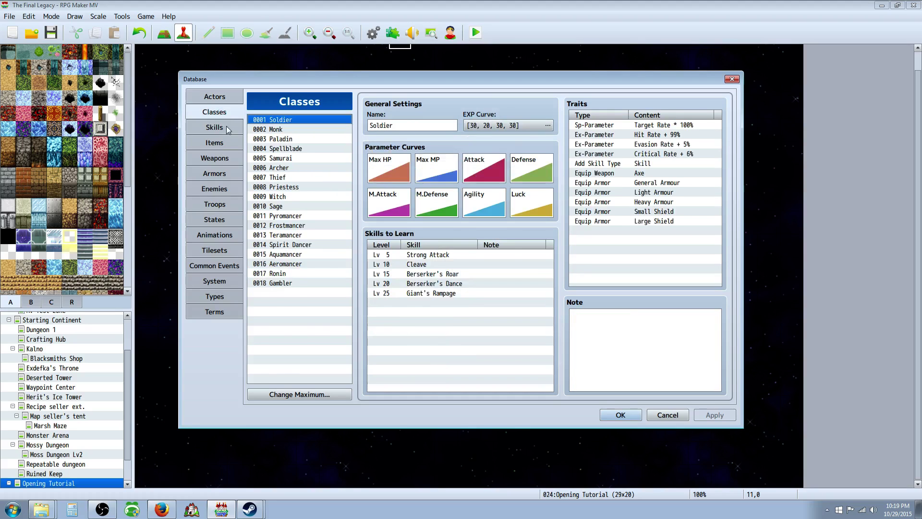
{"action": "left_click", "coordinate": [226, 129]}
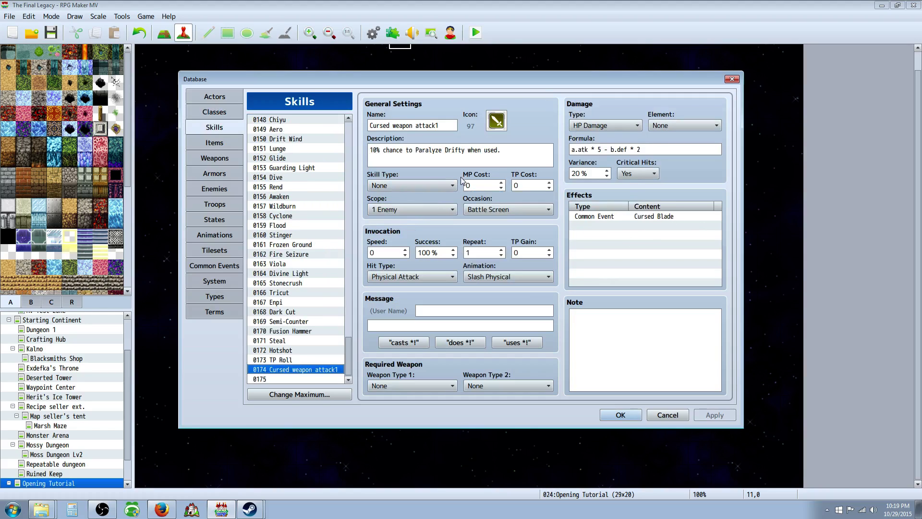
{"action": "left_click", "coordinate": [599, 228]}
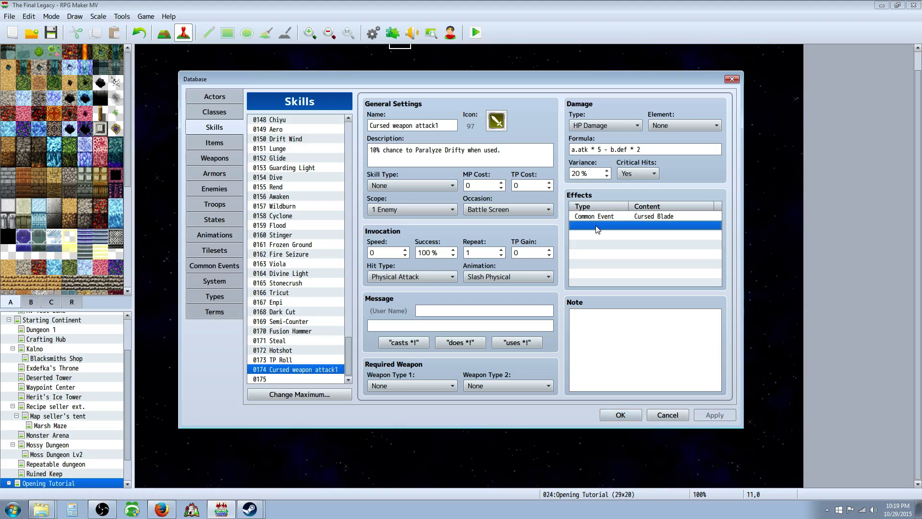
{"action": "right_click", "coordinate": [582, 232]}
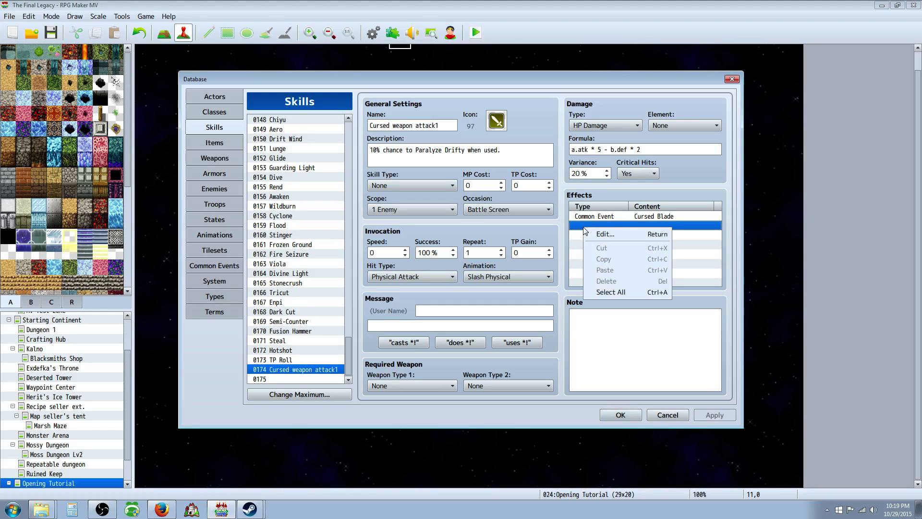
{"action": "left_click", "coordinate": [605, 234]}
{"action": "left_click", "coordinate": [665, 180]}
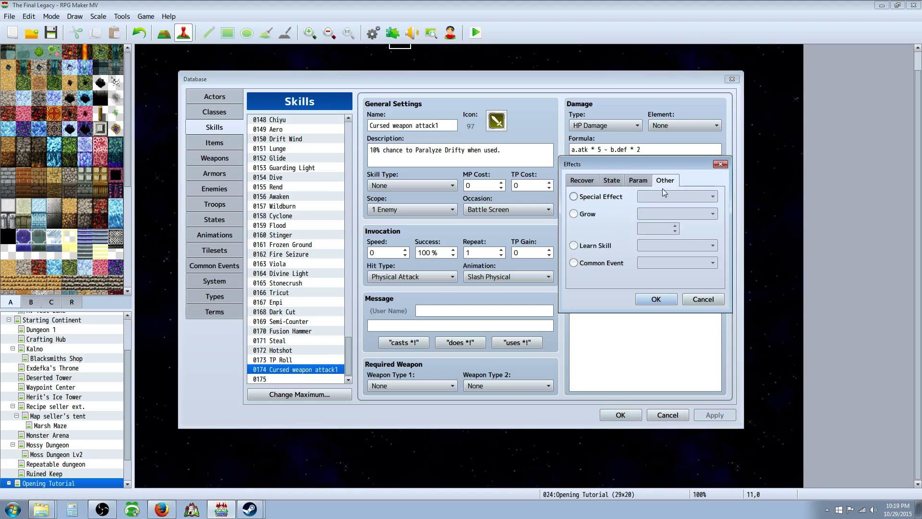
{"action": "left_click", "coordinate": [606, 263]}
{"action": "left_click", "coordinate": [702, 299]}
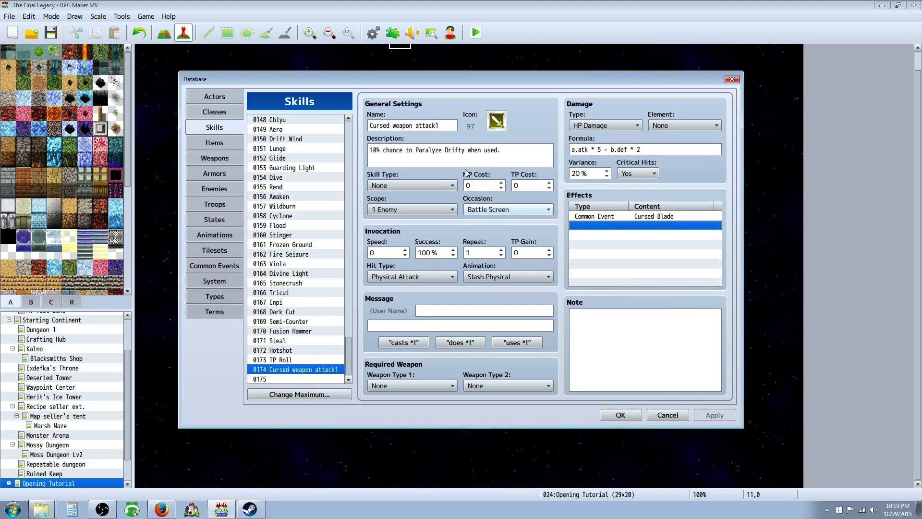
Check the Cursed Blade common event, the skill, the weapon's note and Drifty's actor settings.
{"action": "left_click", "coordinate": [227, 267]}
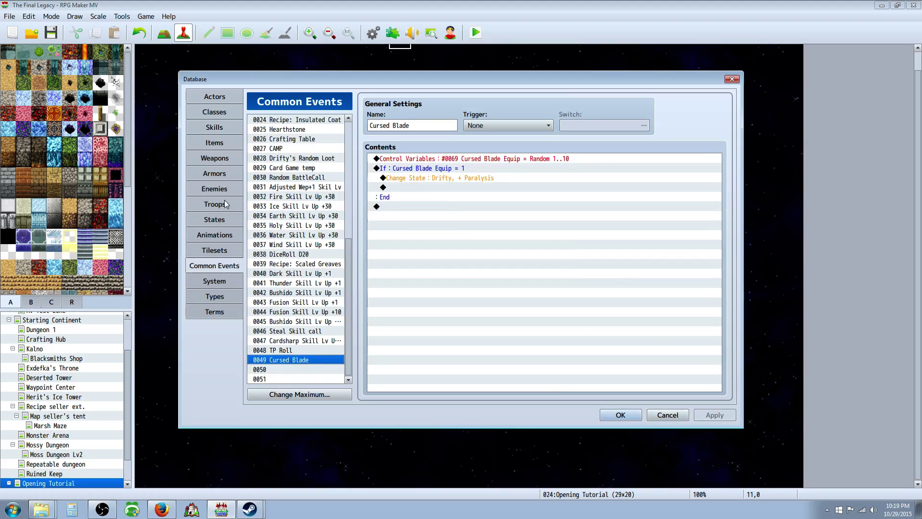
{"action": "left_click", "coordinate": [215, 143]}
{"action": "left_click", "coordinate": [214, 158]}
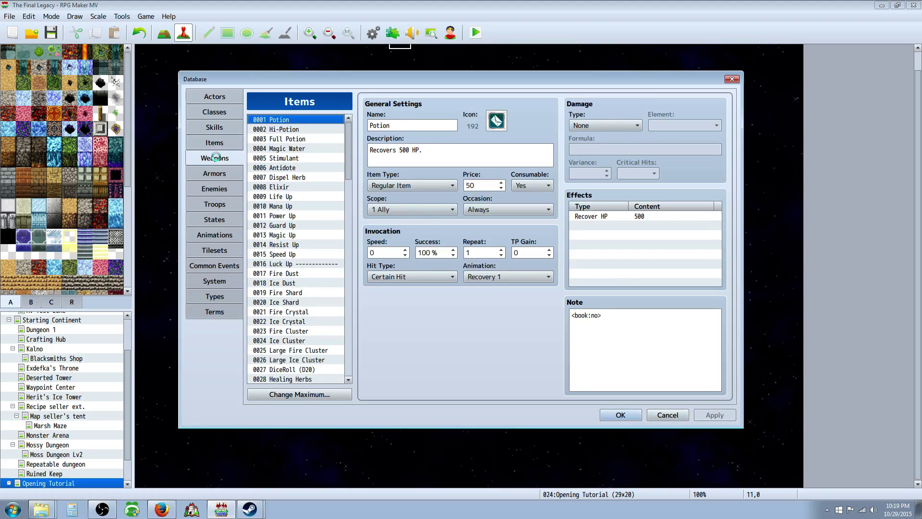
{"action": "left_click", "coordinate": [221, 127]}
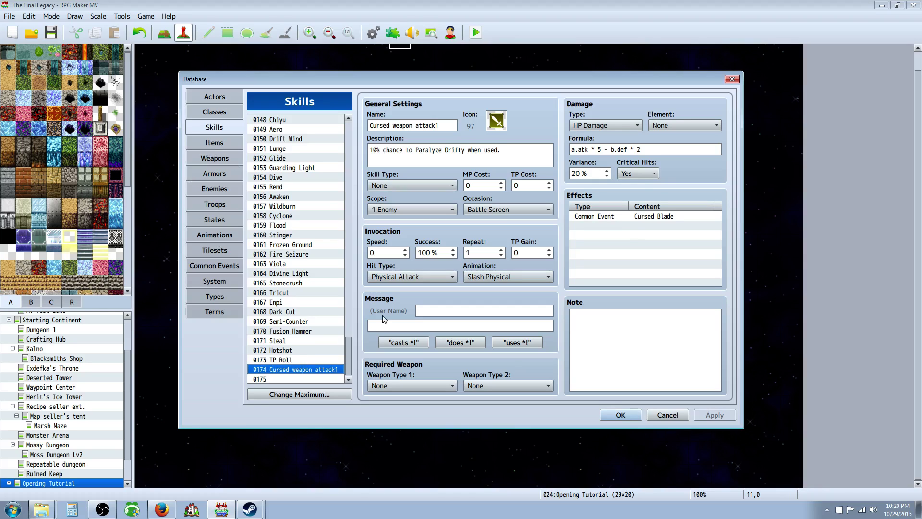
{"action": "left_click", "coordinate": [223, 157]}
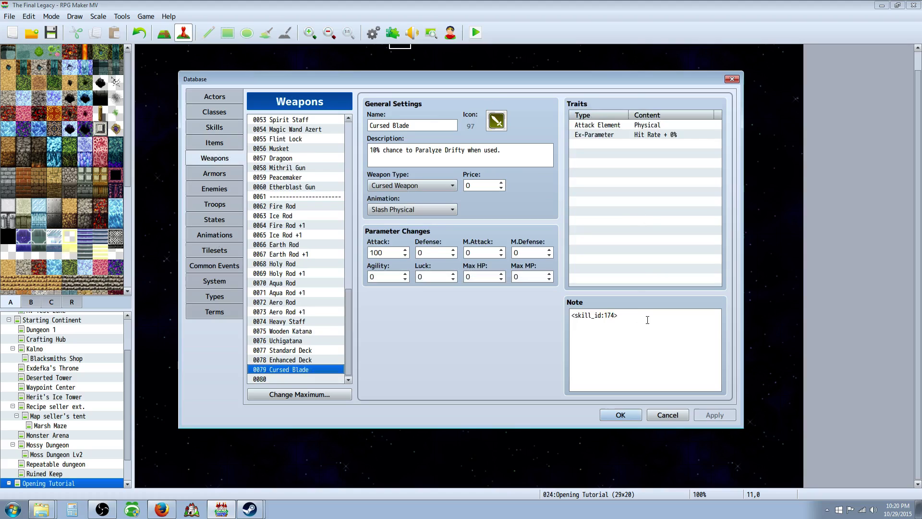
{"action": "left_click", "coordinate": [647, 320]}
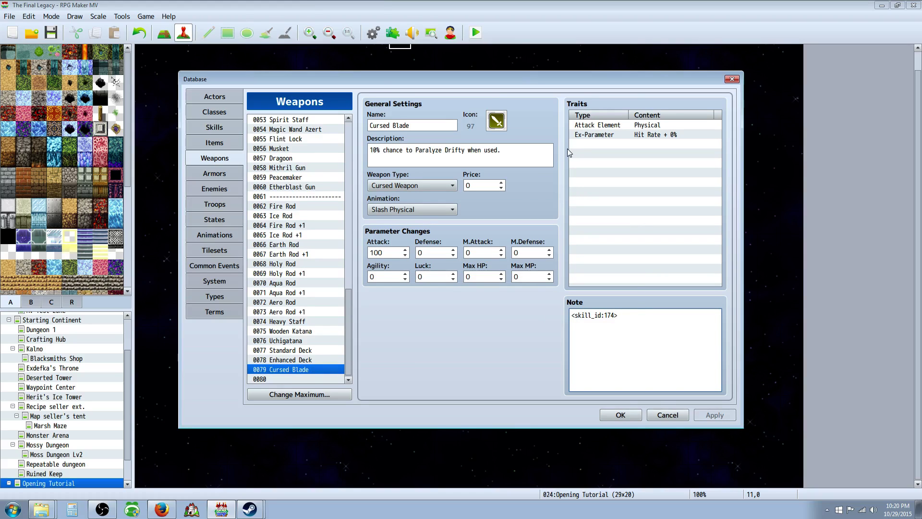
{"action": "left_click", "coordinate": [220, 102]}
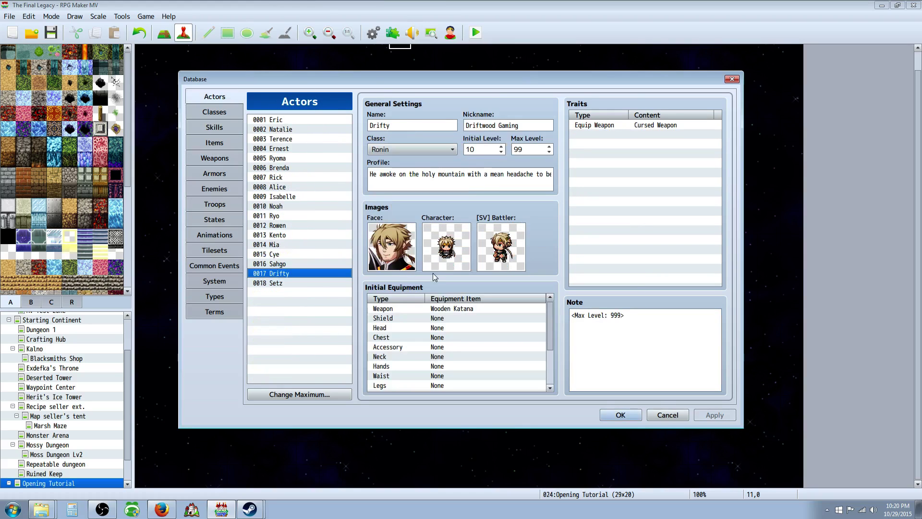
Close the database, save, and verify the chest event's Change Weapons command gives the Cursed Blade.
{"action": "left_click", "coordinate": [621, 415]}
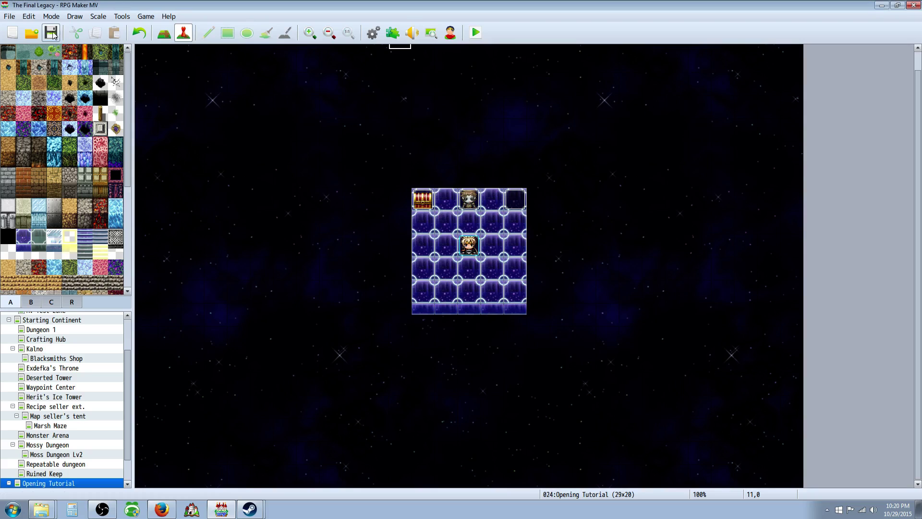
{"action": "left_click", "coordinate": [50, 32]}
{"action": "right_click", "coordinate": [422, 199]}
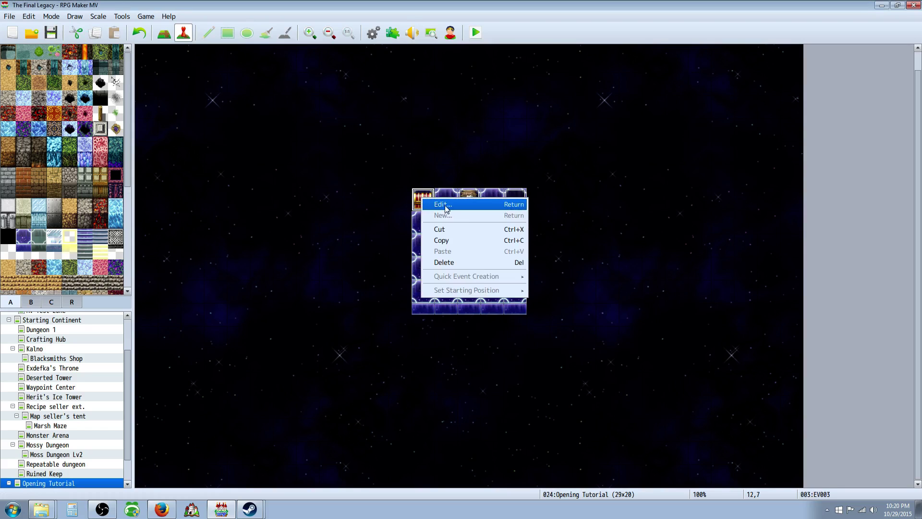
{"action": "left_click", "coordinate": [444, 206]}
{"action": "left_click", "coordinate": [455, 226]}
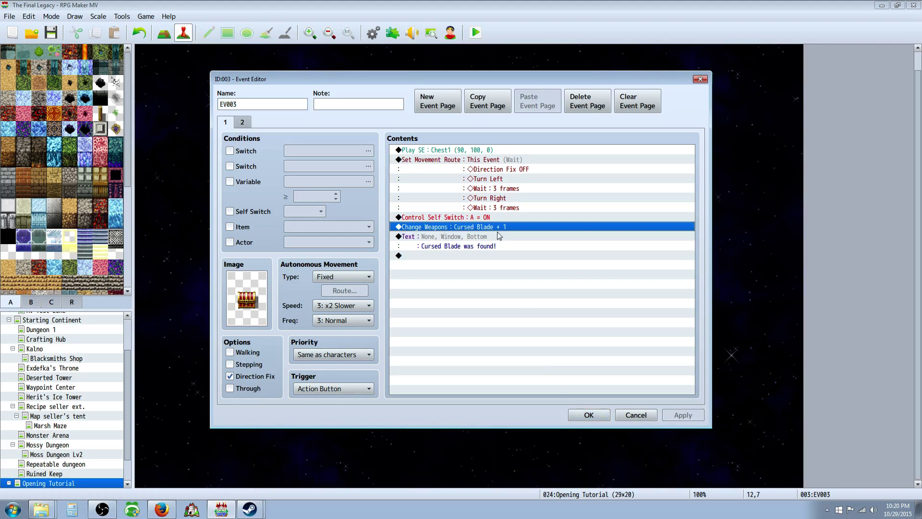
{"action": "left_click", "coordinate": [582, 418]}
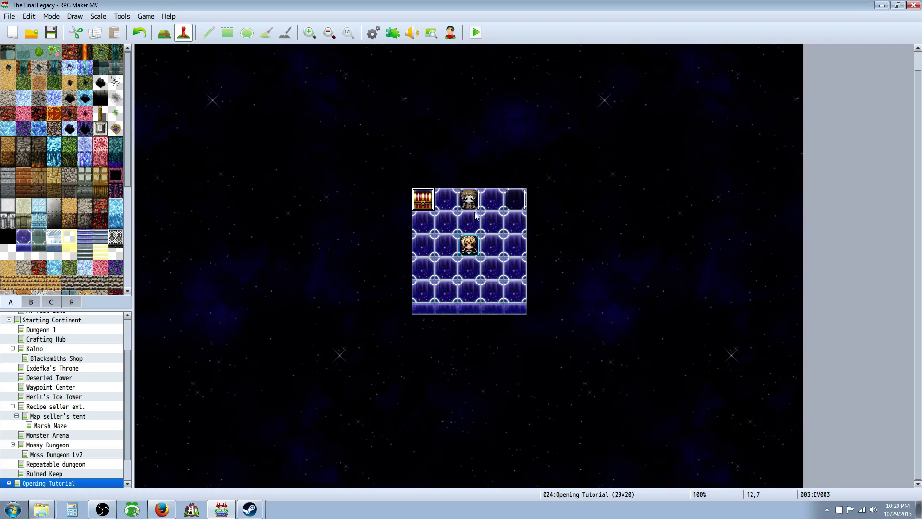
Open and close the Plugin Manager twice without changes, then reopen the Database.
{"action": "left_click", "coordinate": [388, 34]}
{"action": "left_click", "coordinate": [575, 388]}
{"action": "left_click", "coordinate": [392, 34]}
{"action": "key", "text": "Return"}
{"action": "left_click", "coordinate": [374, 33]}
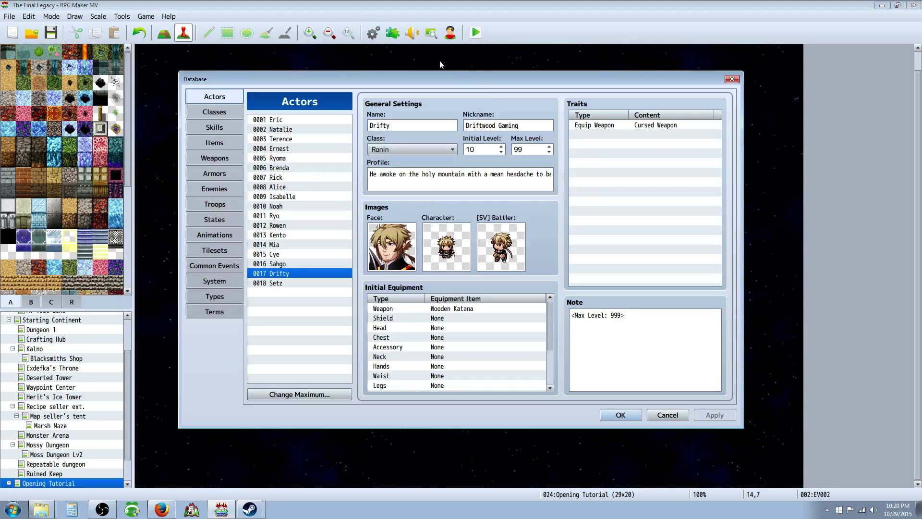
Look over the Classes tab and the Slime's Max HP under Enemies, close the Database, and start a playtest.
{"action": "left_click", "coordinate": [223, 115]}
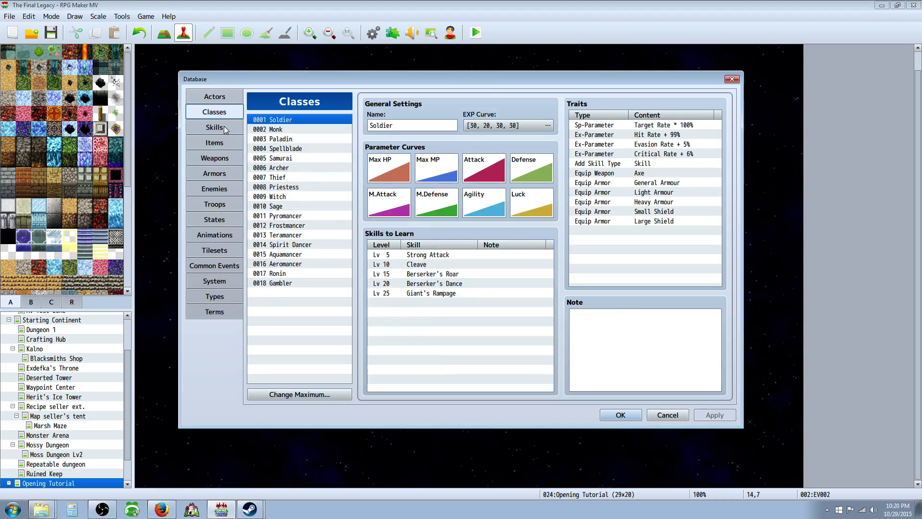
{"action": "left_click", "coordinate": [214, 188]}
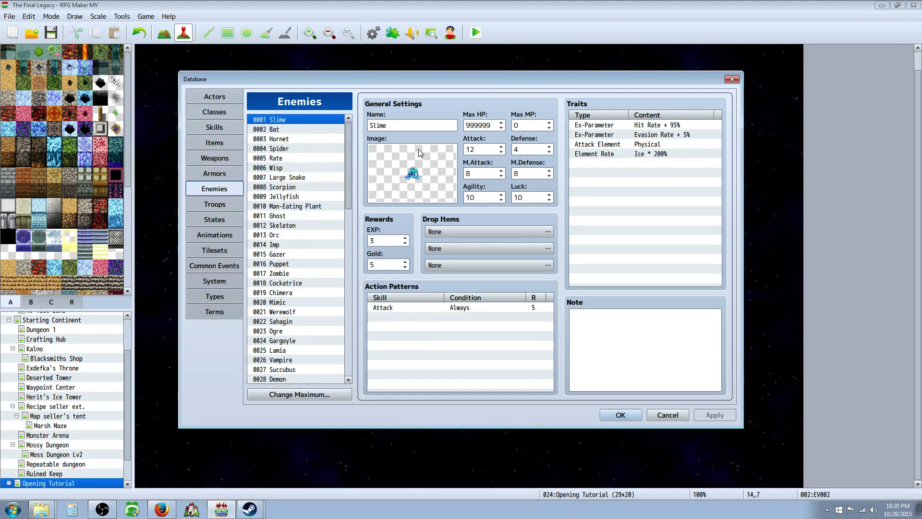
{"action": "double_click", "coordinate": [480, 125]}
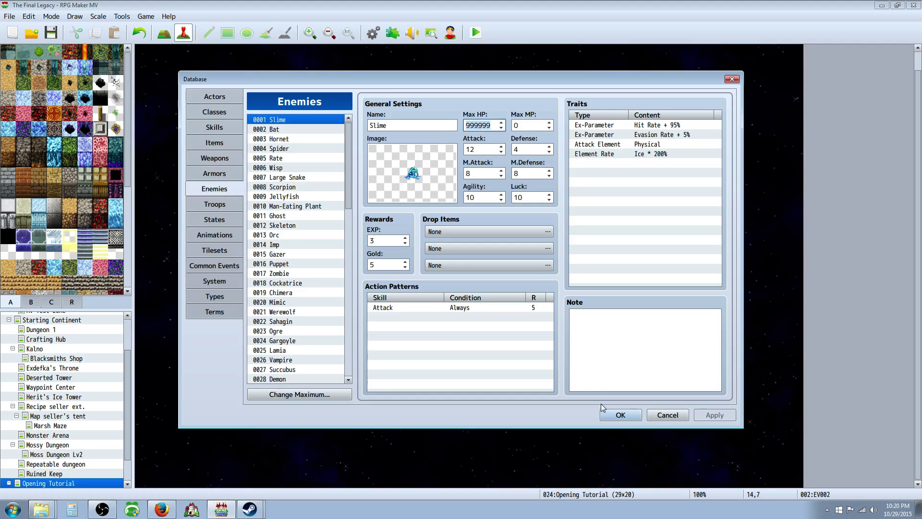
{"action": "left_click", "coordinate": [617, 415]}
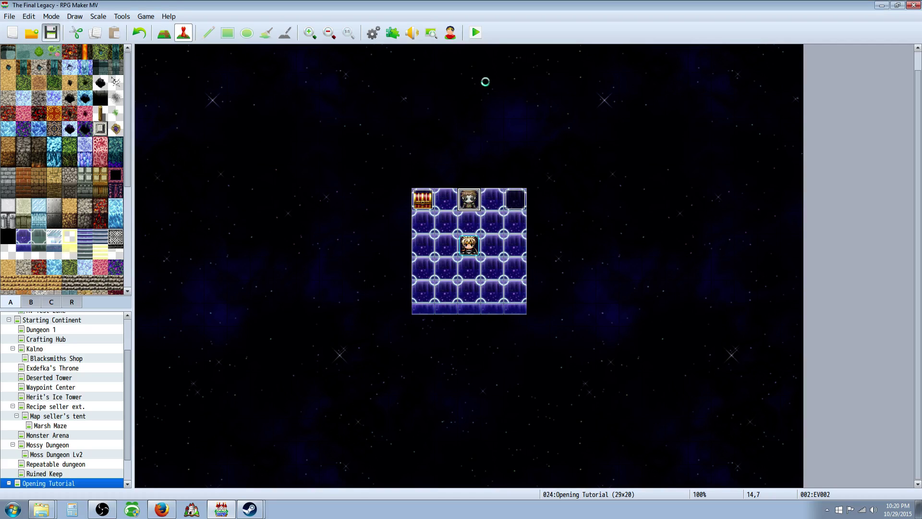
{"action": "left_click", "coordinate": [476, 34]}
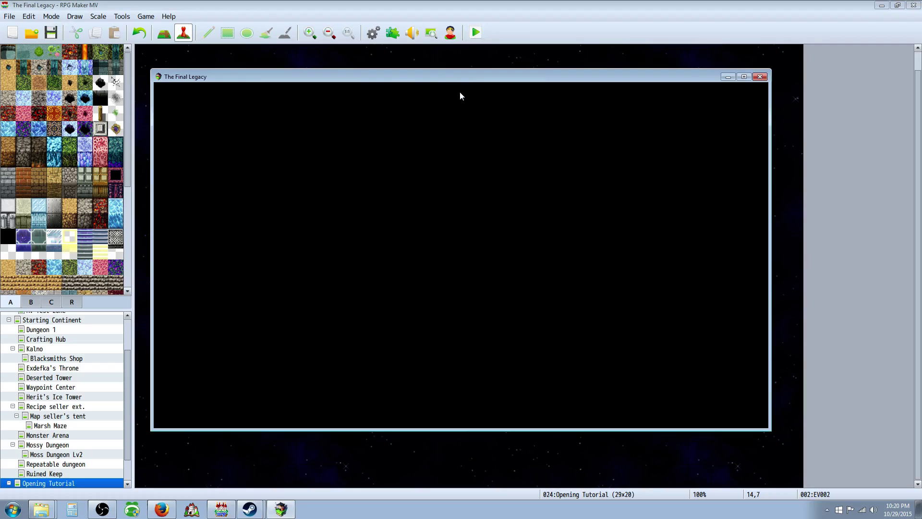
Start a new game and collect the Cursed Blade.
{"action": "key", "text": "Up"}
{"action": "key", "text": "Return"}
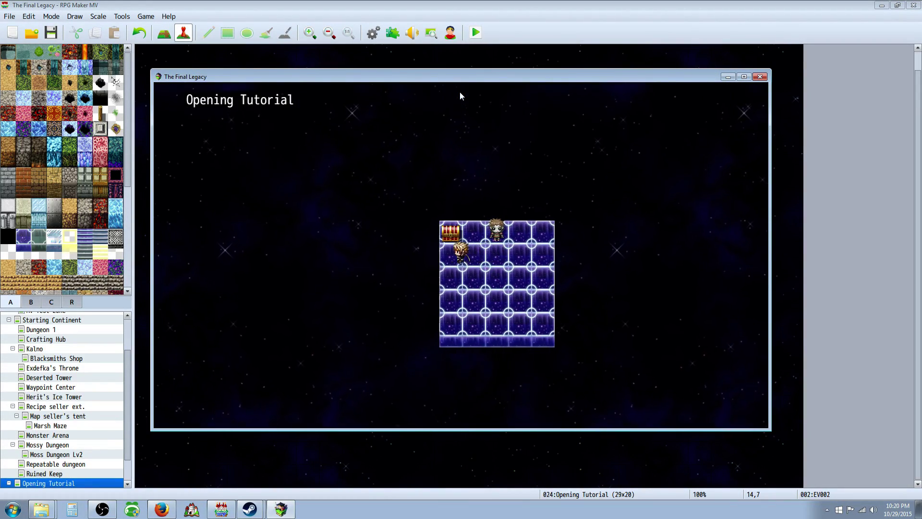
{"action": "key", "text": "Return"}
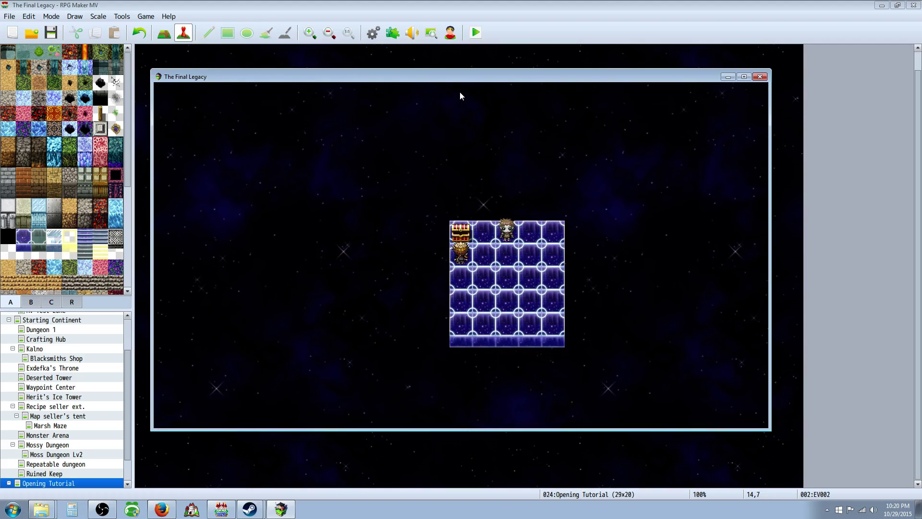
Browse Drifty's Tachi skills, including Dark Cut, in the game menu.
{"action": "key", "text": "Escape"}
{"action": "key", "text": "Down"}
{"action": "key", "text": "Down"}
{"action": "key", "text": "Down"}
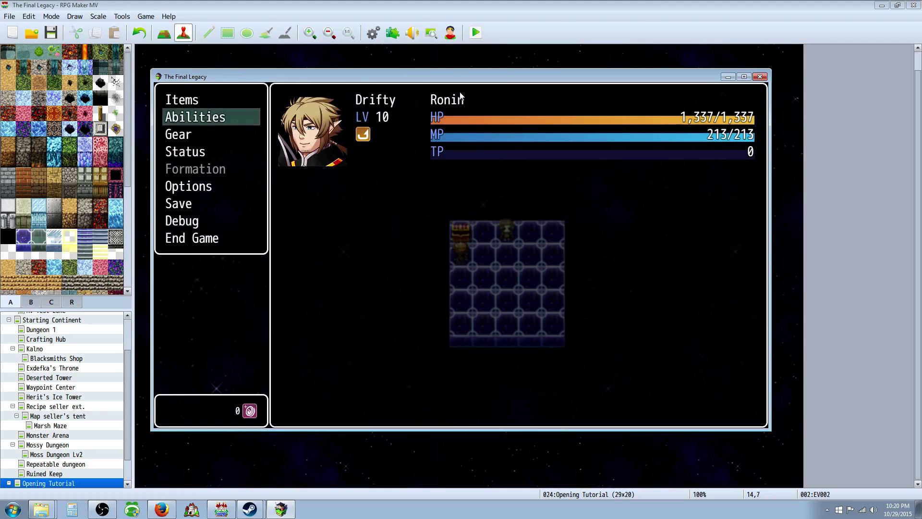
{"action": "key", "text": "Return"}
{"action": "key", "text": "Return"}
{"action": "key", "text": "Escape"}
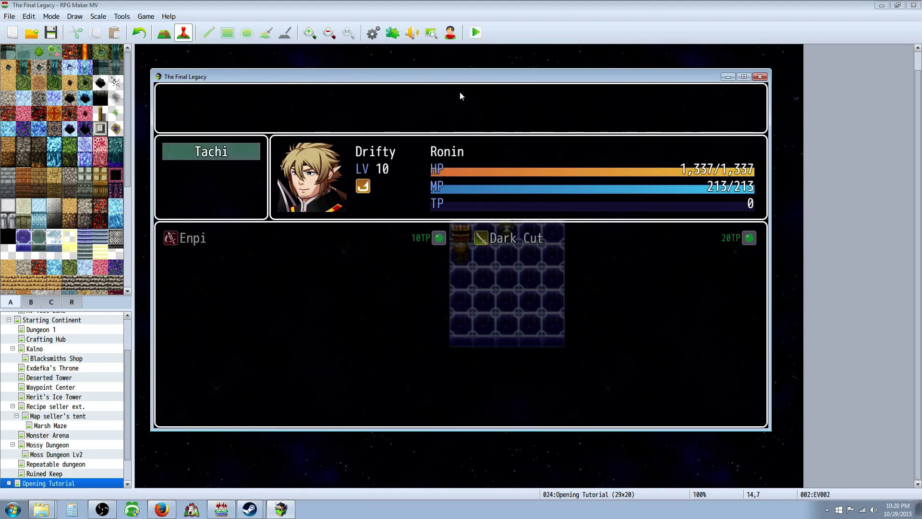
{"action": "key", "text": "Escape"}
{"action": "key", "text": "Down"}
Equip the Cursed Blade in Drifty's weapon slot and close the menus.
{"action": "key", "text": "Return"}
{"action": "key", "text": "Down"}
{"action": "key", "text": "Up"}
{"action": "key", "text": "Return"}
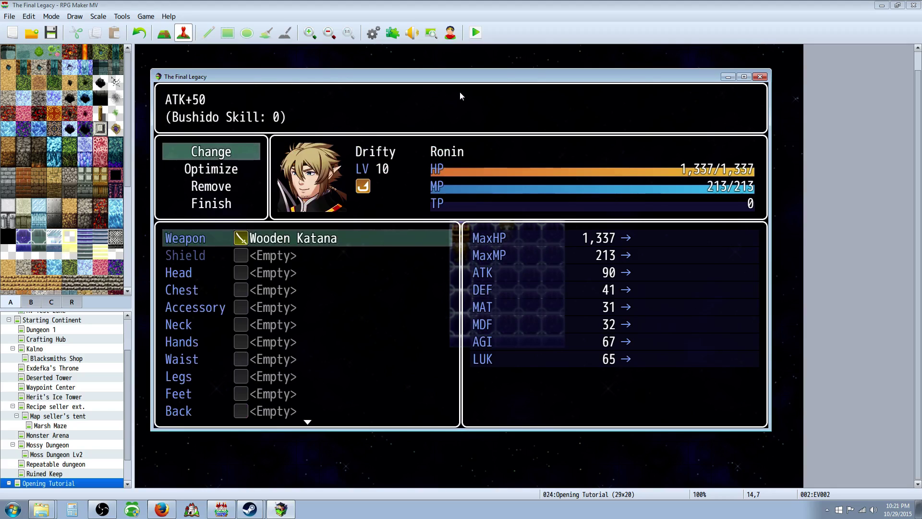
{"action": "key", "text": "Return"}
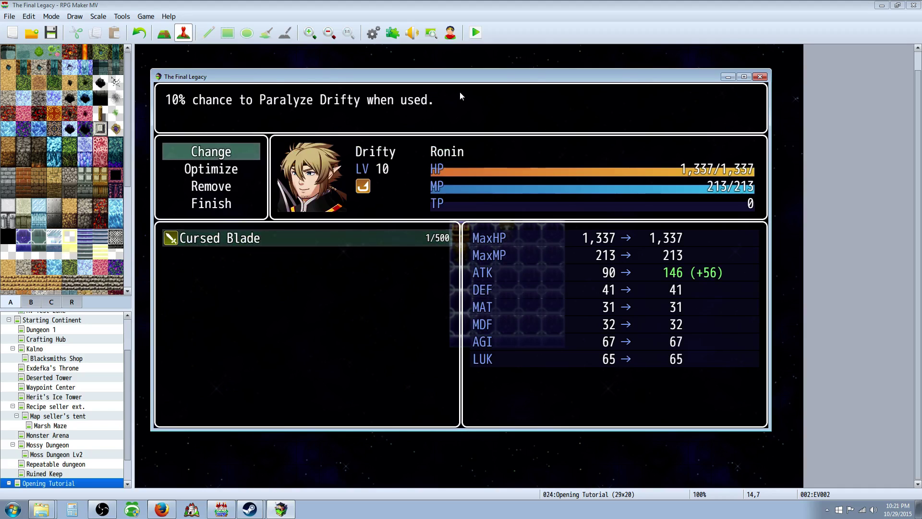
{"action": "key", "text": "Return"}
{"action": "key", "text": "Escape"}
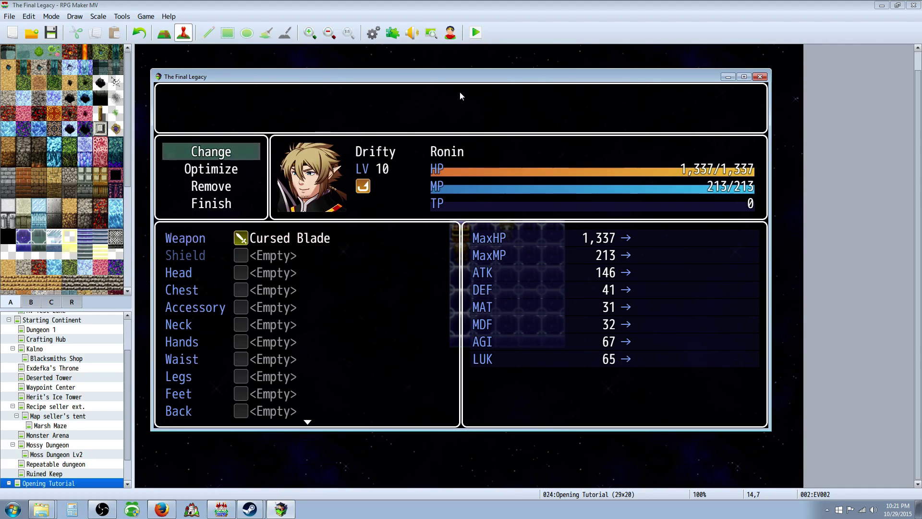
{"action": "key", "text": "Escape"}
{"action": "key", "text": "Escape"}
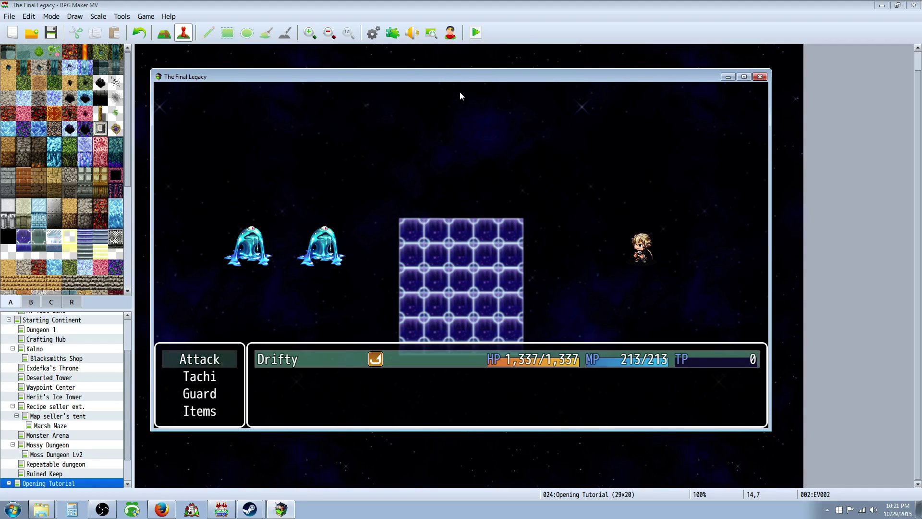
Glance at the Tachi skills, then have Drifty make a plain attack on a slime.
{"action": "key", "text": "Down"}
{"action": "key", "text": "Return"}
{"action": "key", "text": "Right"}
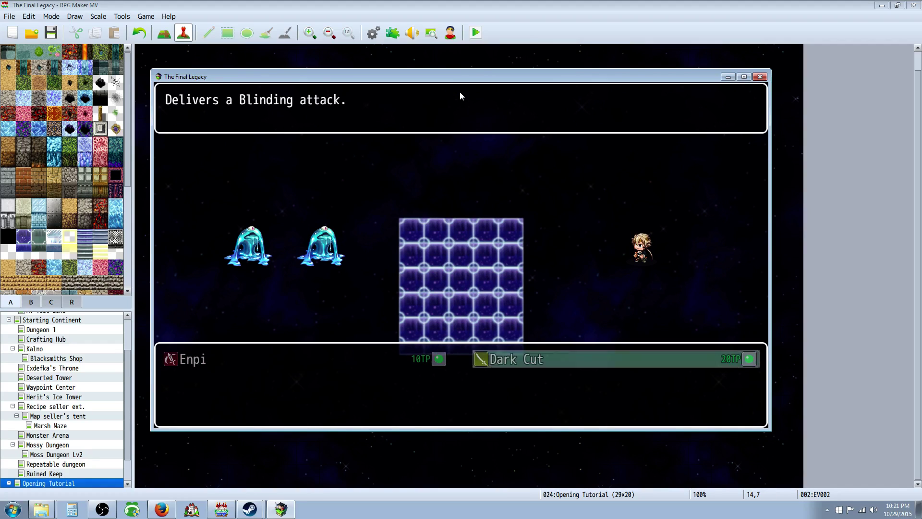
{"action": "key", "text": "Escape"}
{"action": "key", "text": "Up"}
{"action": "key", "text": "Return"}
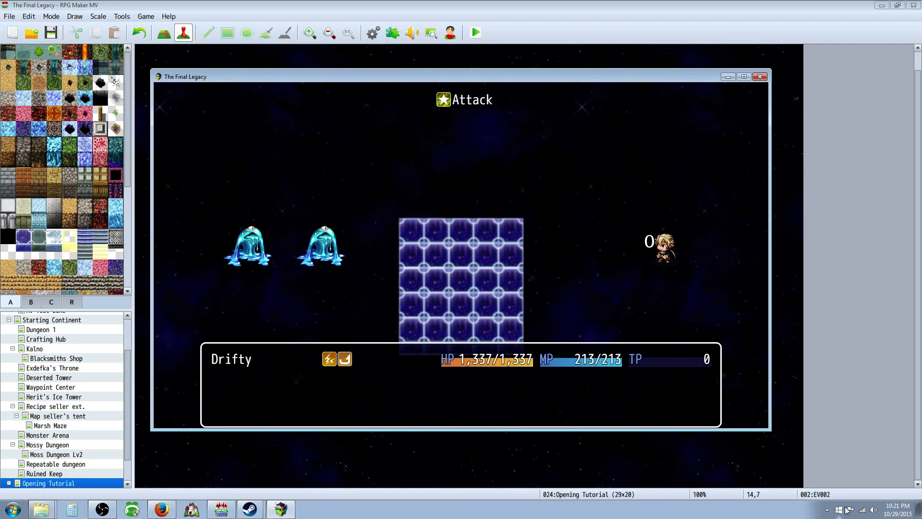
Adjust the game's volume in the Windows Volume Mixer and close it.
{"action": "left_click", "coordinate": [874, 510]}
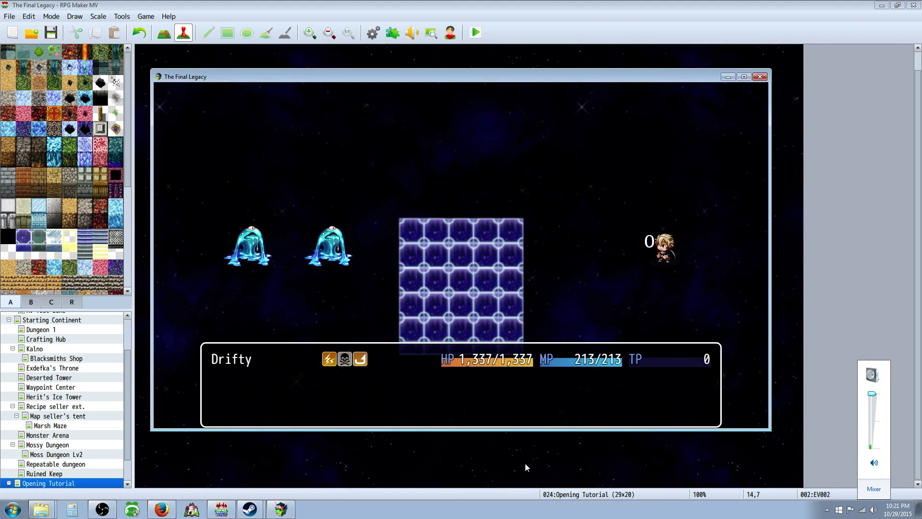
{"action": "left_click", "coordinate": [875, 488]}
{"action": "left_click_drag", "start_coordinate": [779, 484], "coordinate": [889, 484]}
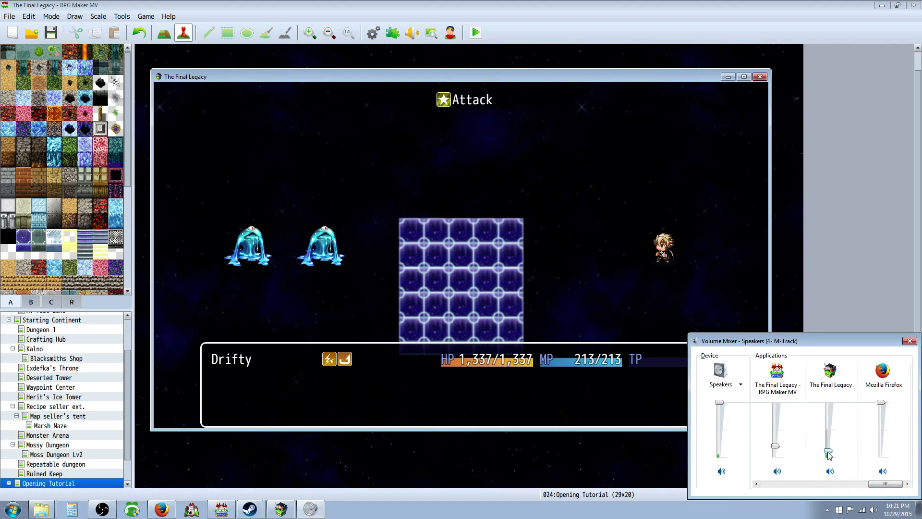
{"action": "key", "text": "alt+F4"}
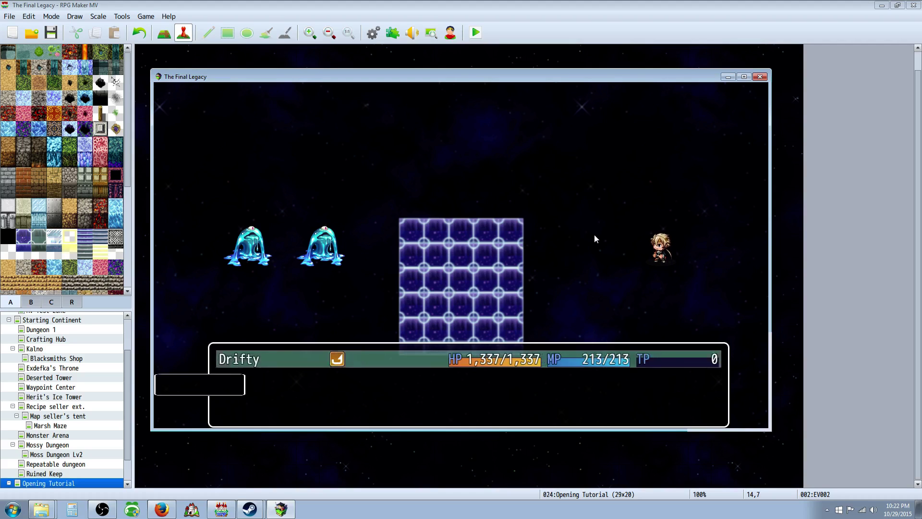
Attack Slime B with the Cursed Blade for two consecutive turns.
{"action": "key", "text": "Return"}
{"action": "key", "text": "Return"}
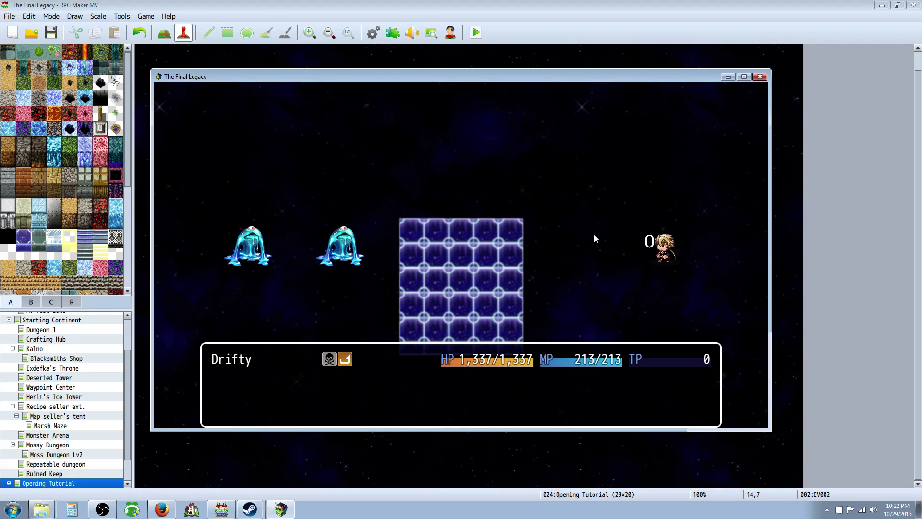
{"action": "key", "text": "Return"}
{"action": "key", "text": "Return"}
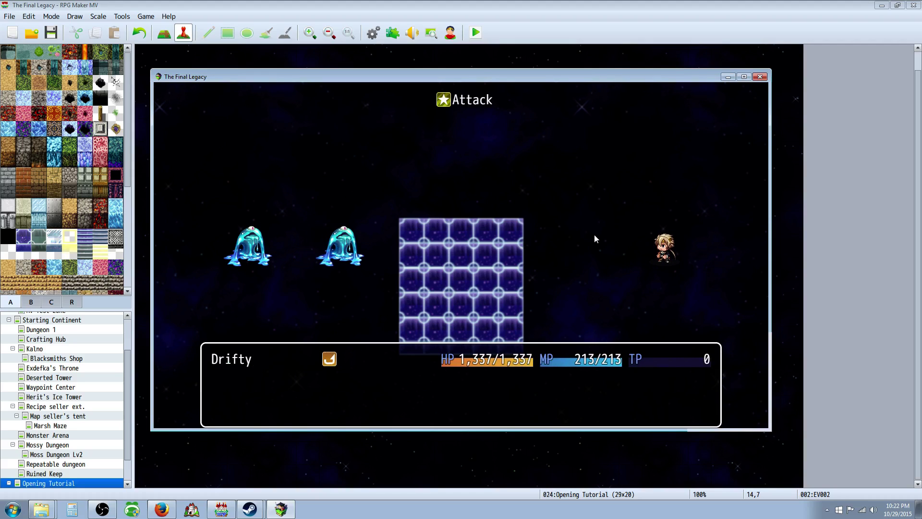
{"action": "key", "text": "Return"}
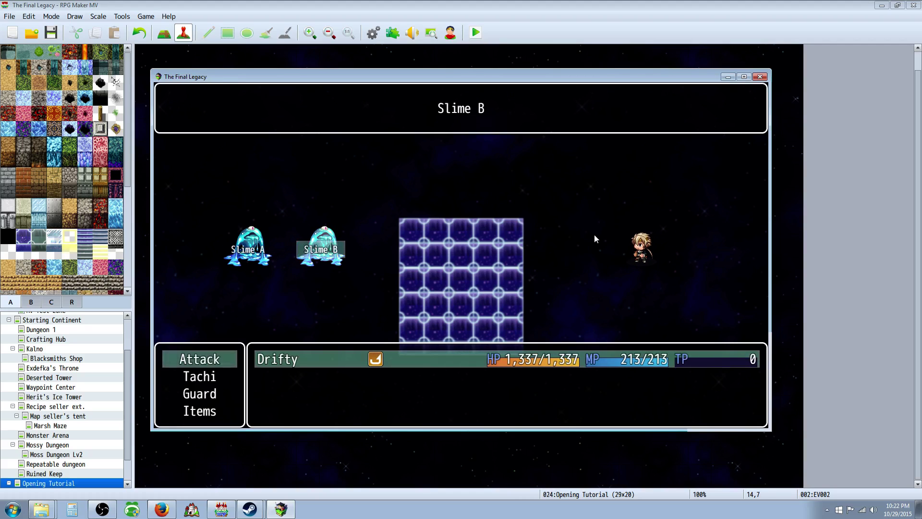
{"action": "key", "text": "Return"}
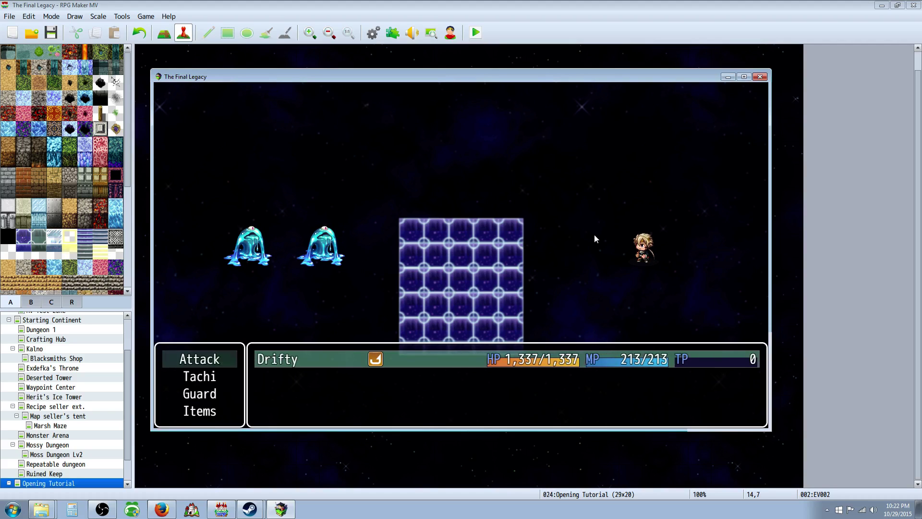
Keep attacking Slime B with the Cursed Blade each turn, landing hits of 732 and 684 damage.
{"action": "key", "text": "Return"}
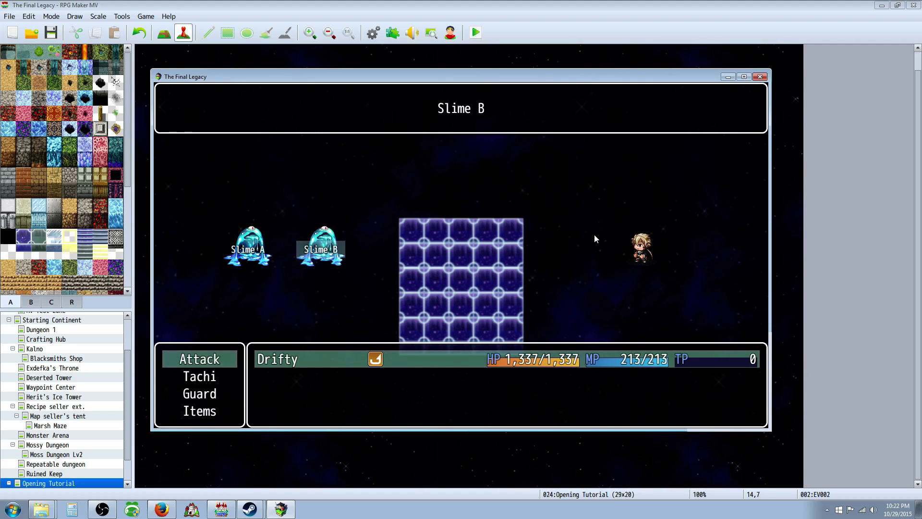
{"action": "key", "text": "Return"}
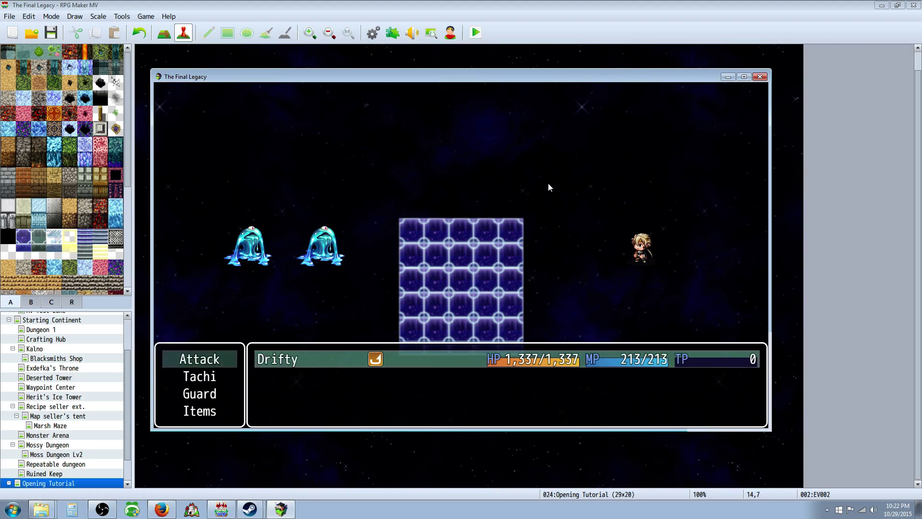
{"action": "key", "text": "Return"}
{"action": "key", "text": "Return"}
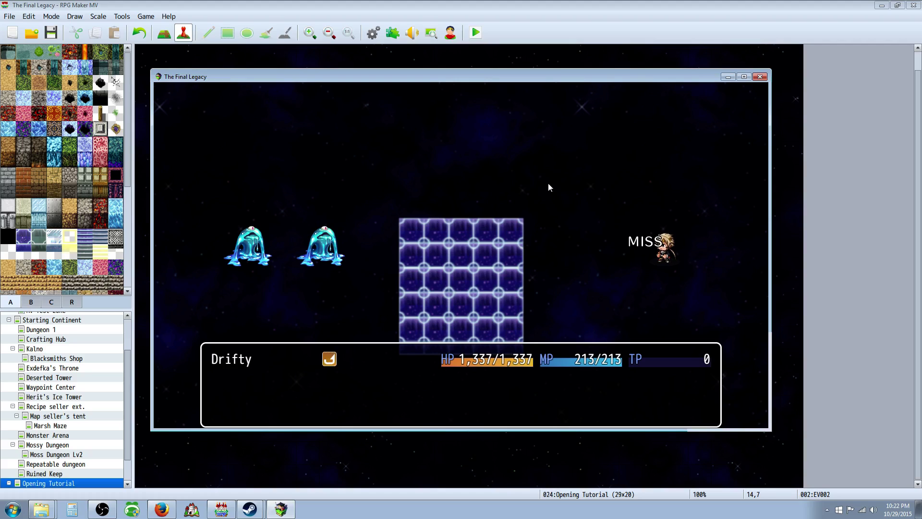
{"action": "key", "text": "Return"}
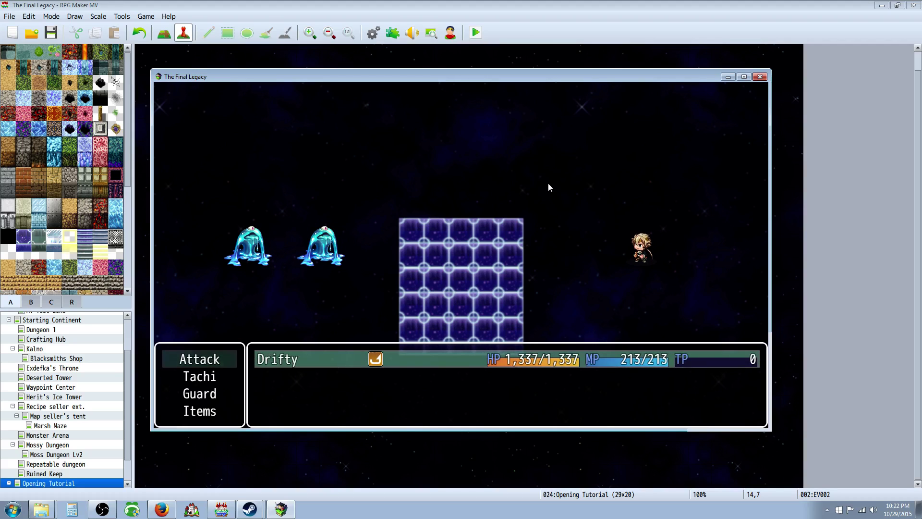
{"action": "key", "text": "Return"}
{"action": "key", "text": "Return"}
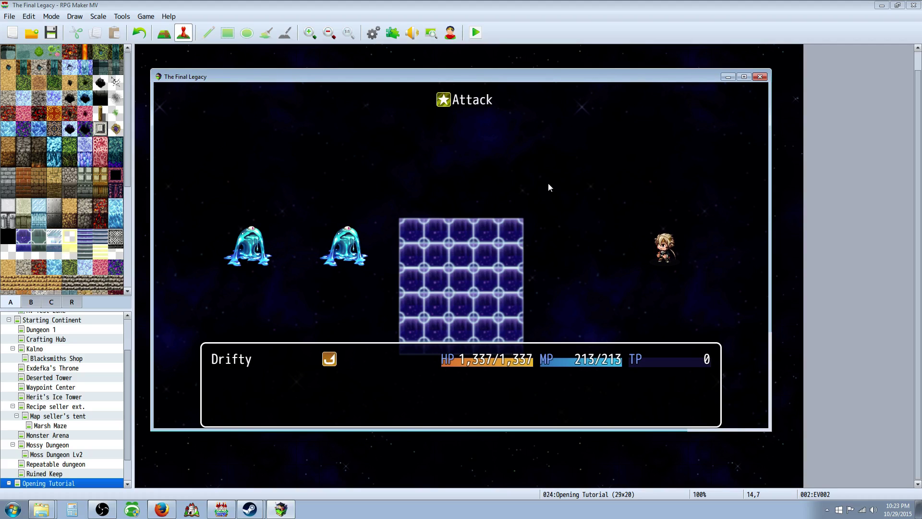
{"action": "key", "text": "Return"}
{"action": "key", "text": "Return"}
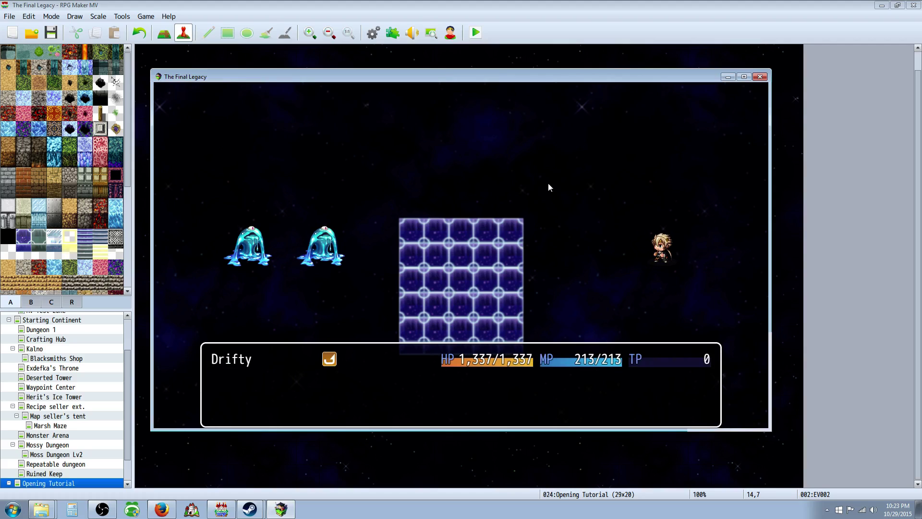